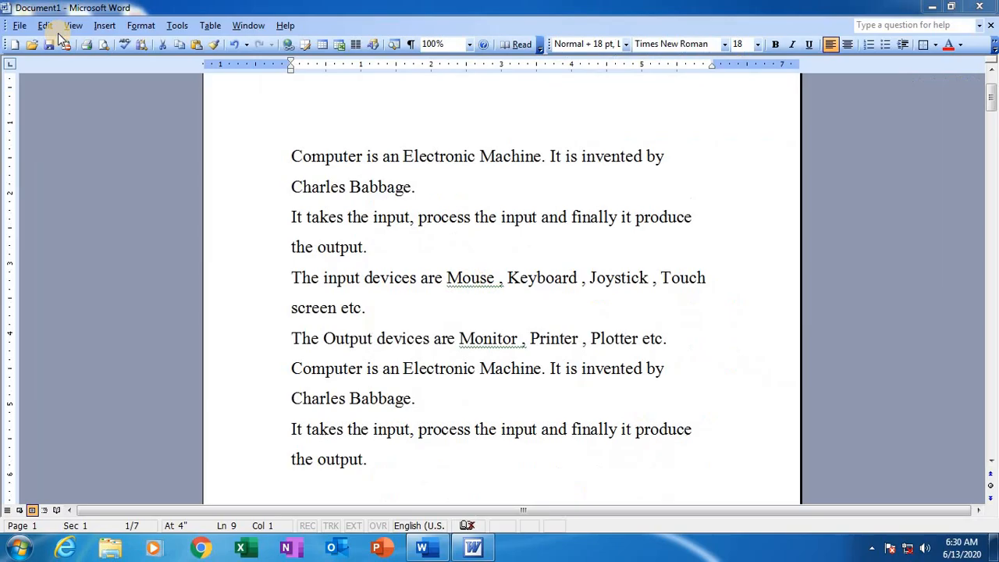
key(shift+Down)
click(45, 26)
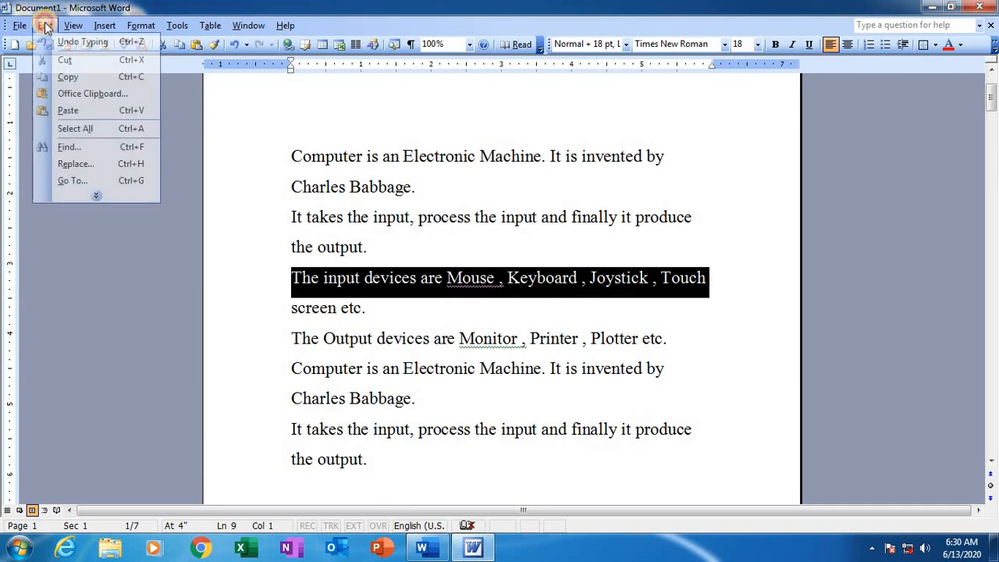
click(231, 178)
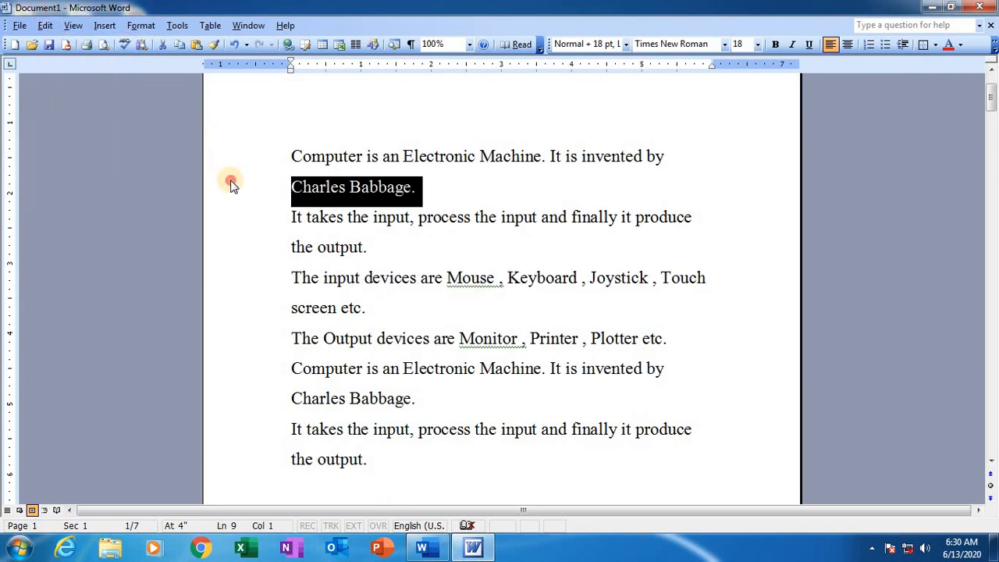
click(349, 246)
Step: Place the cursor at the start of the first line and open the Find dialog, positioned below the opening lines
click(278, 160)
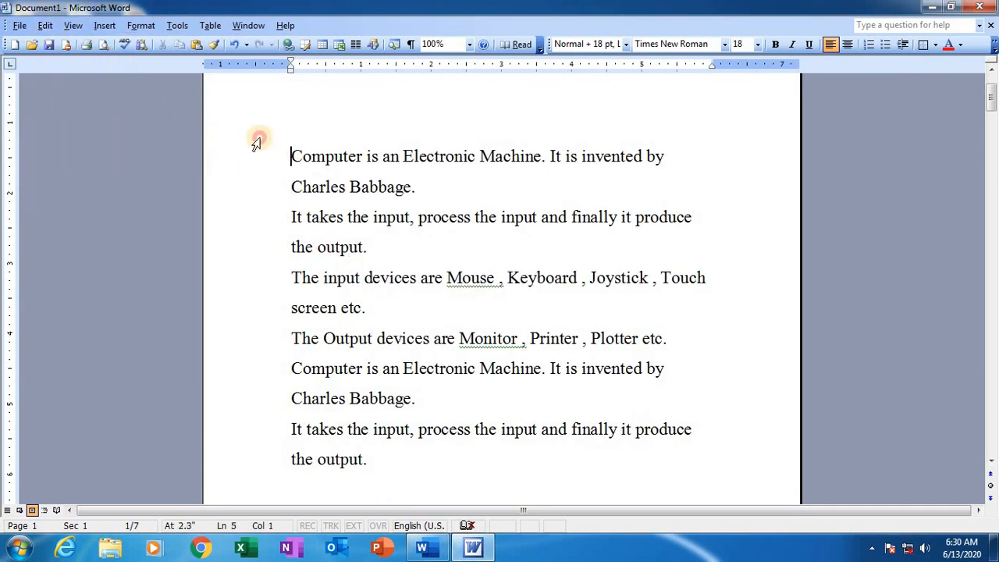
click(46, 26)
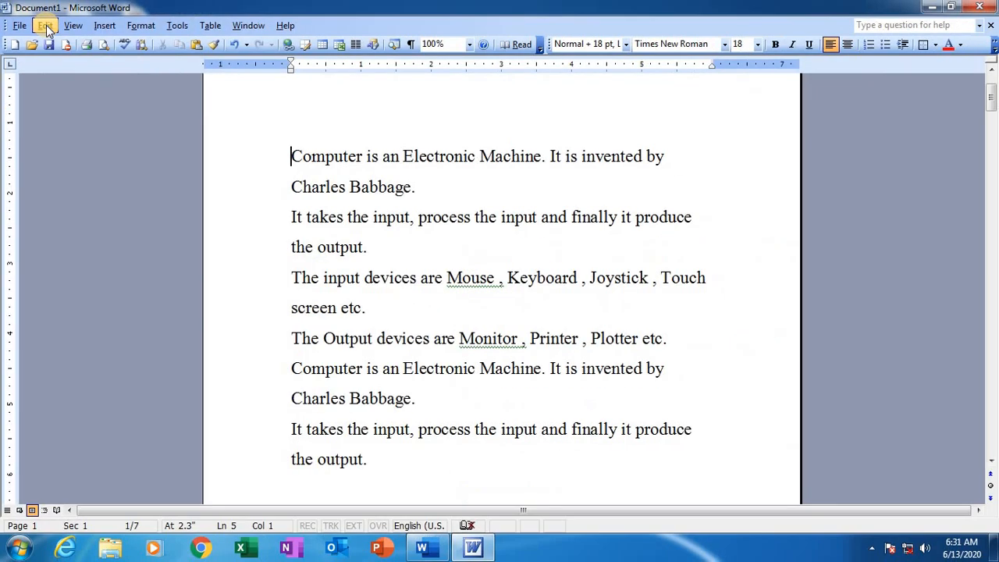
click(45, 25)
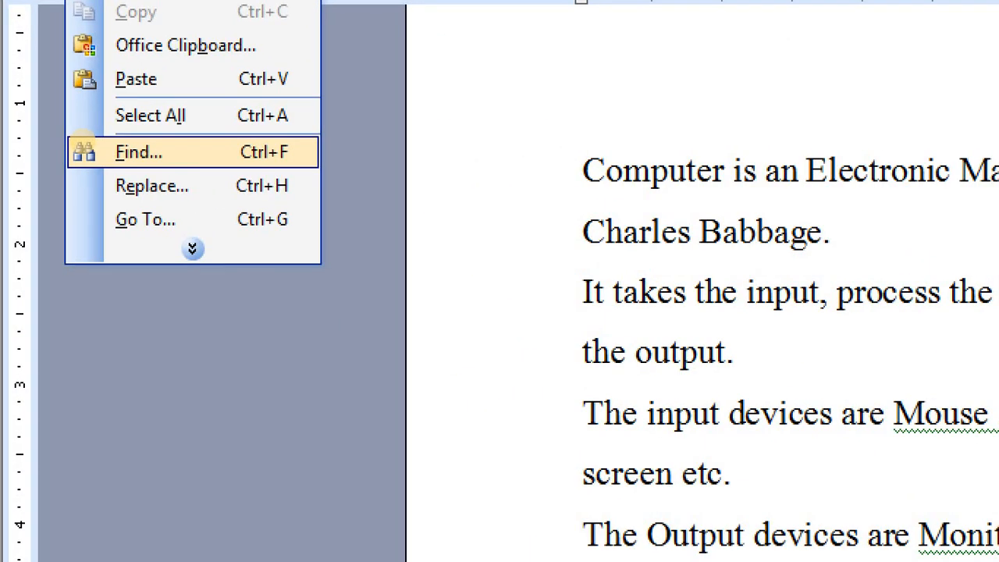
key(Escape)
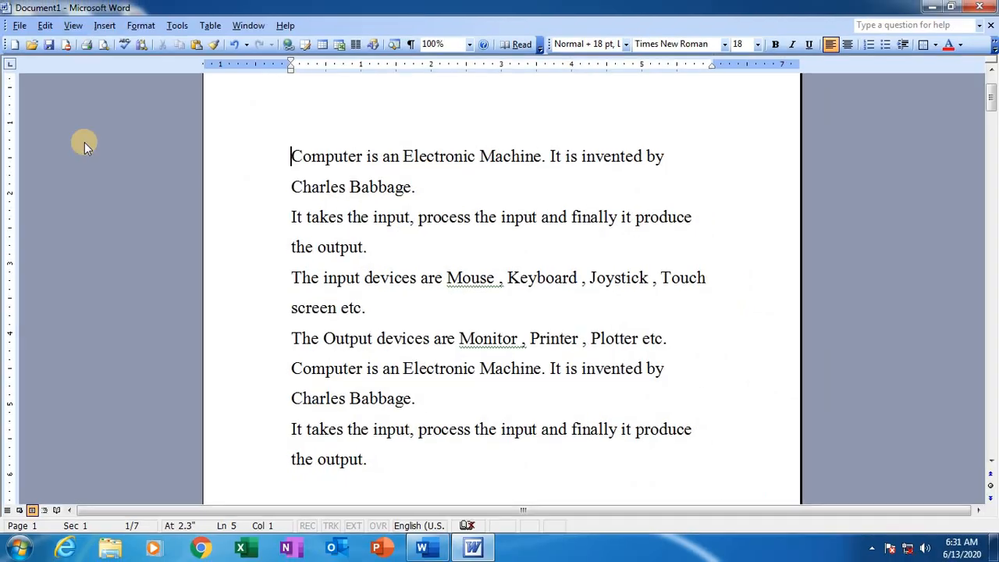
click(46, 28)
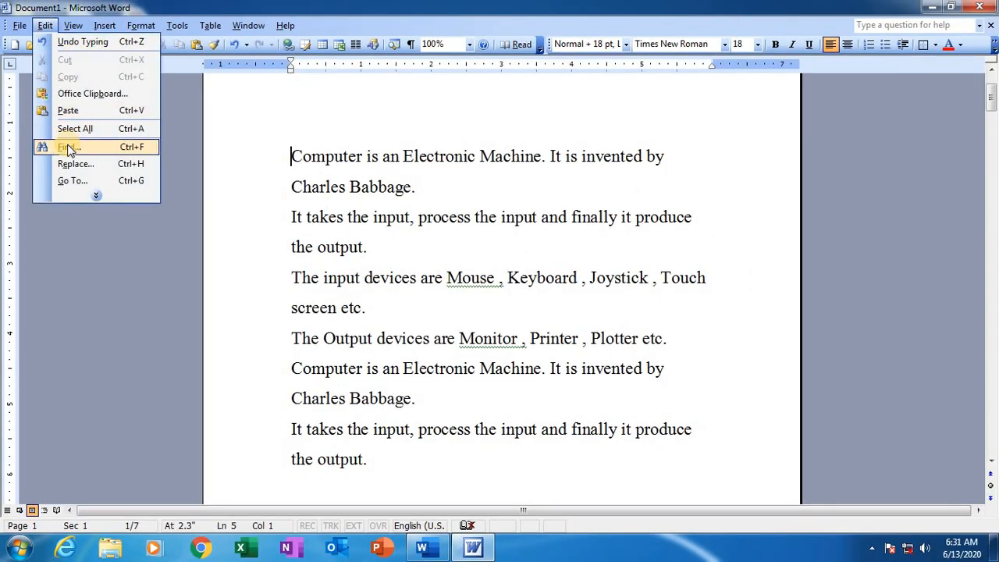
click(67, 145)
drag(233, 70, 222, 231)
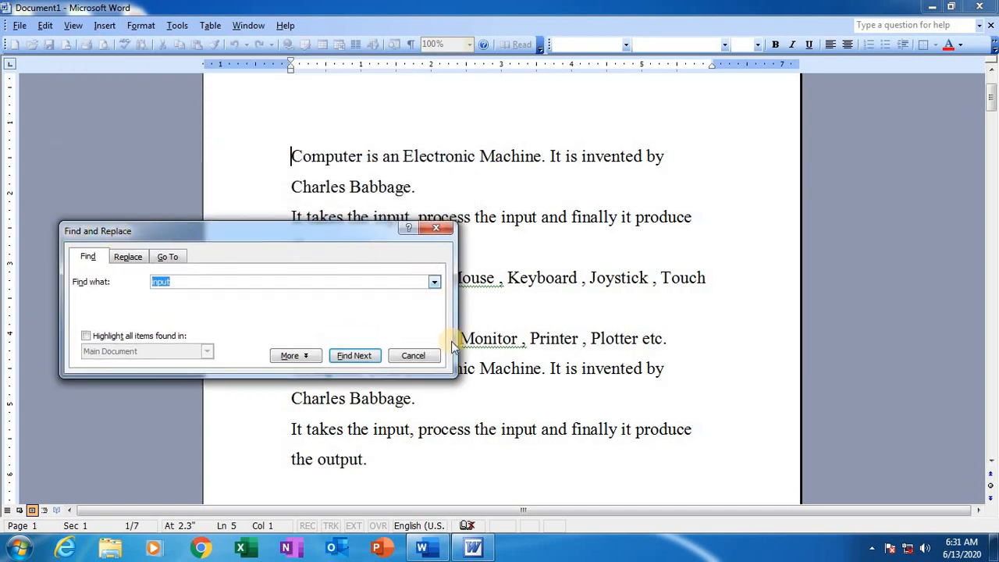
drag(306, 231, 305, 265)
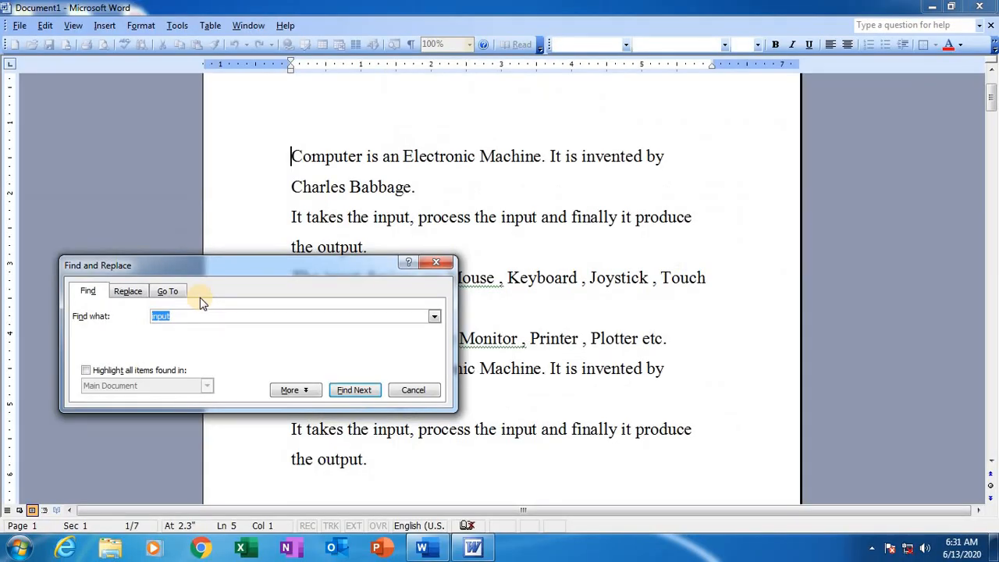
Step: Search the document for "input", stepping through each occurrence one at a time until the search ends
key(BackSpace)
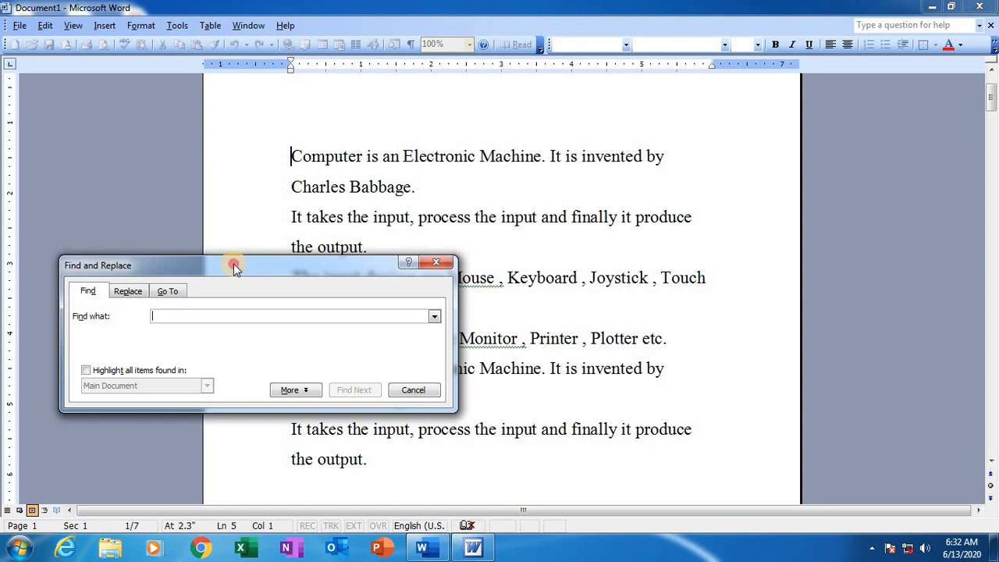
drag(234, 263, 257, 250)
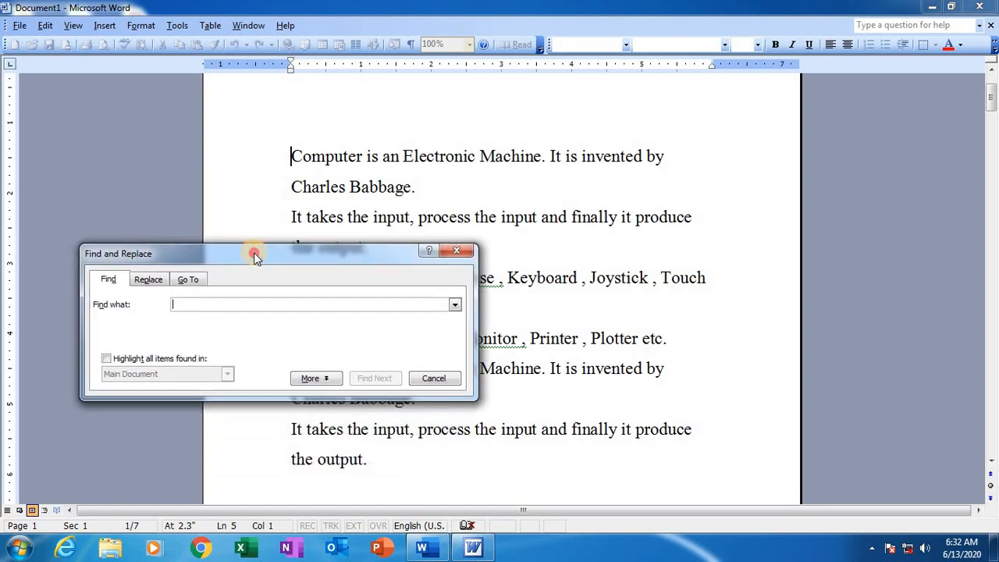
text(input)
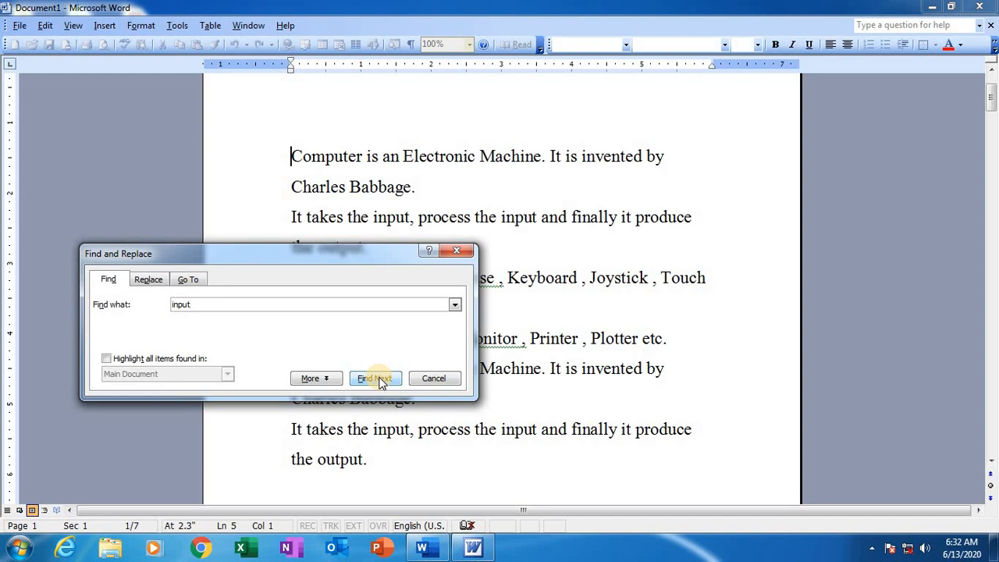
click(380, 380)
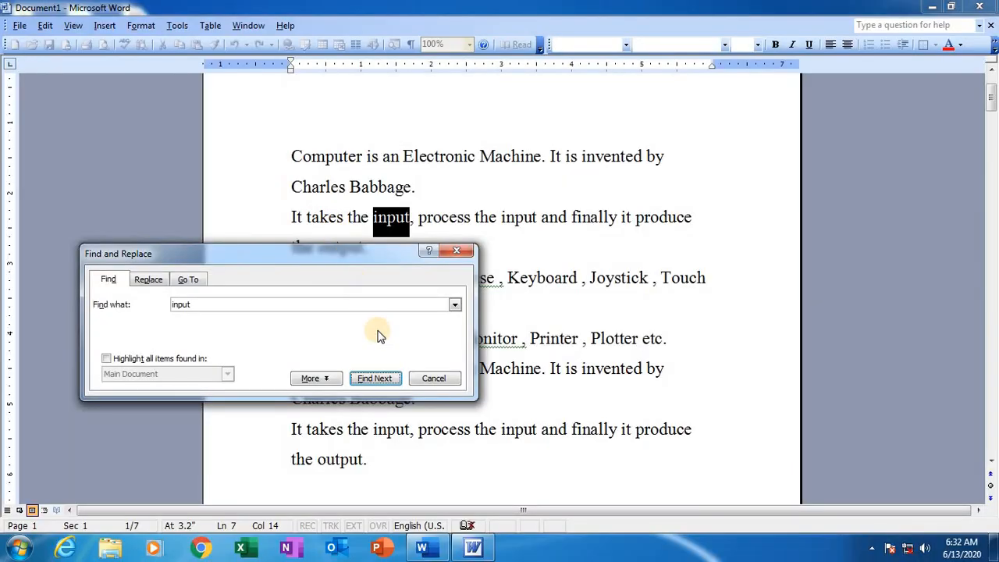
click(385, 380)
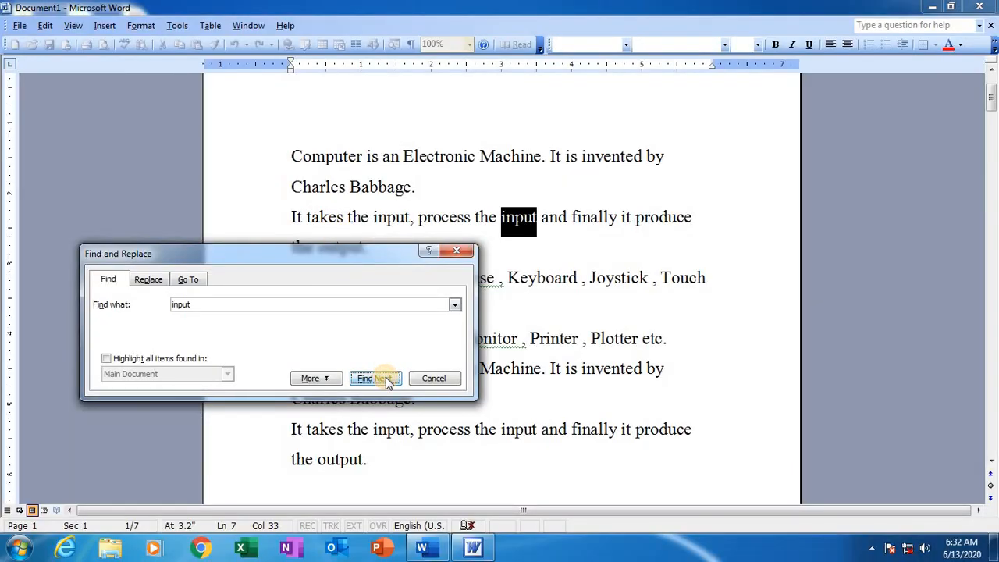
click(386, 380)
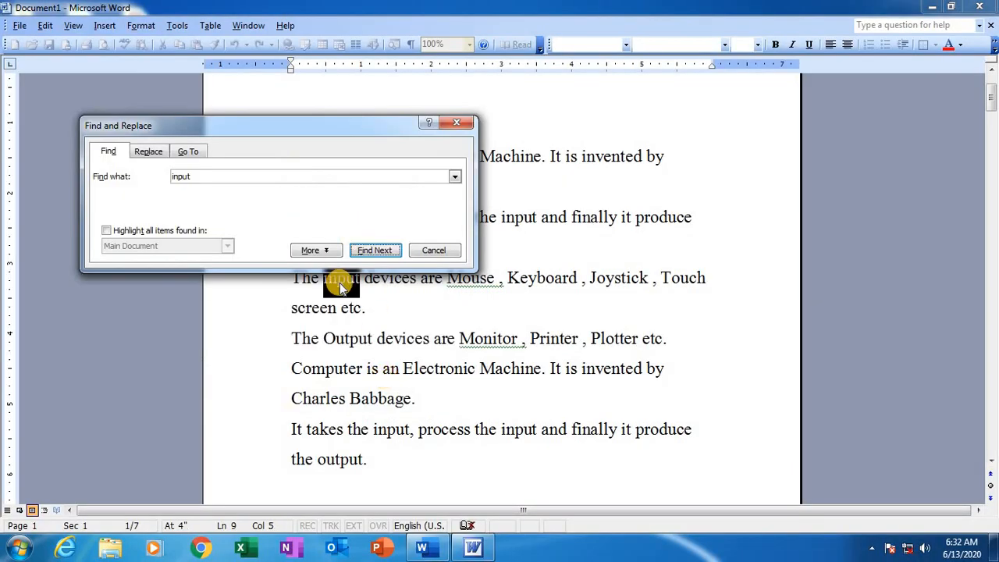
click(370, 250)
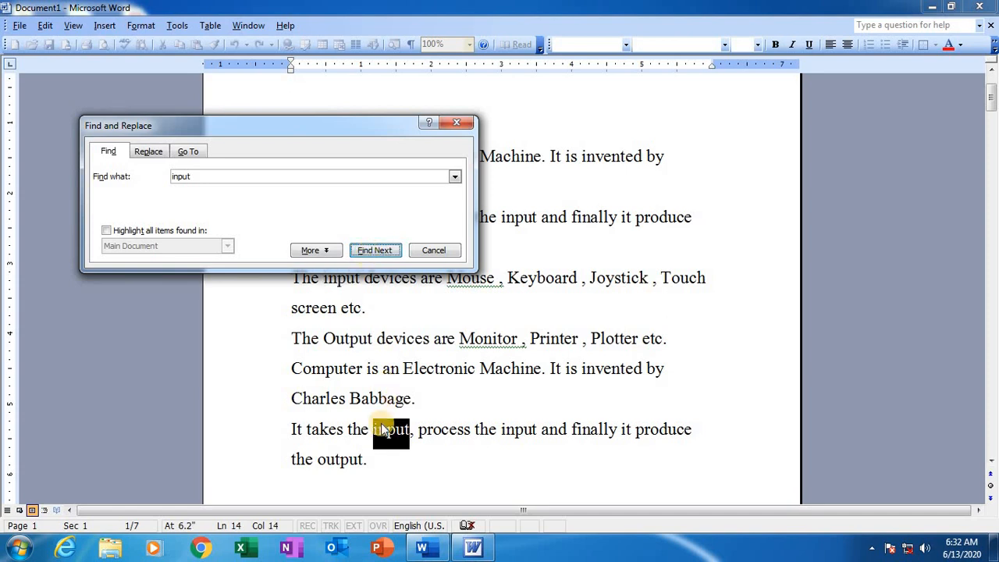
click(369, 249)
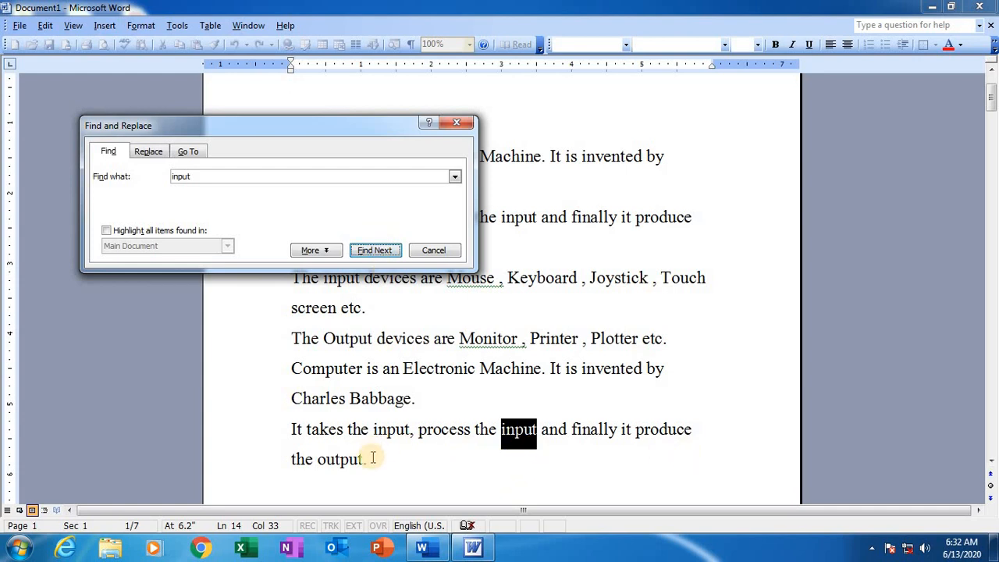
click(373, 251)
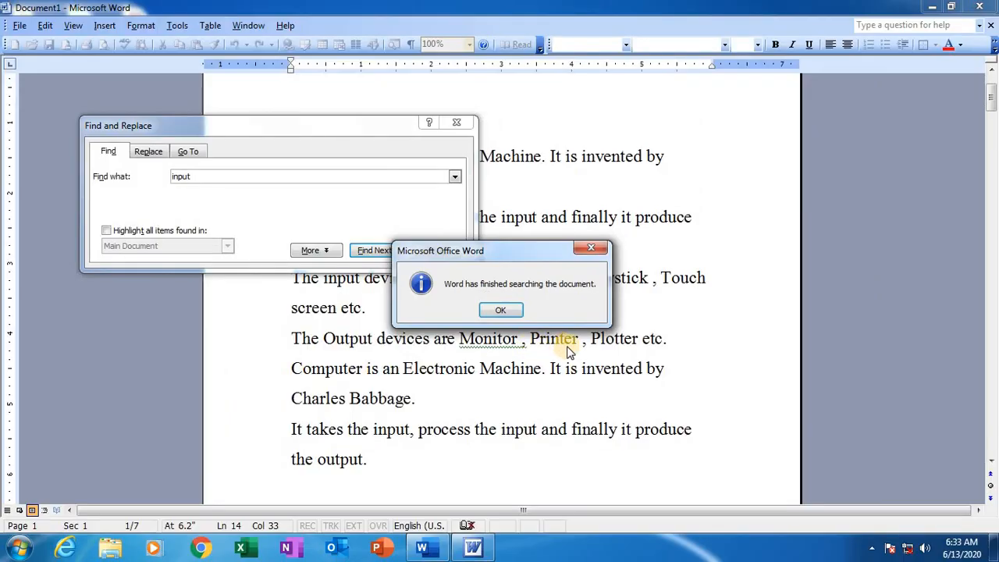
click(510, 311)
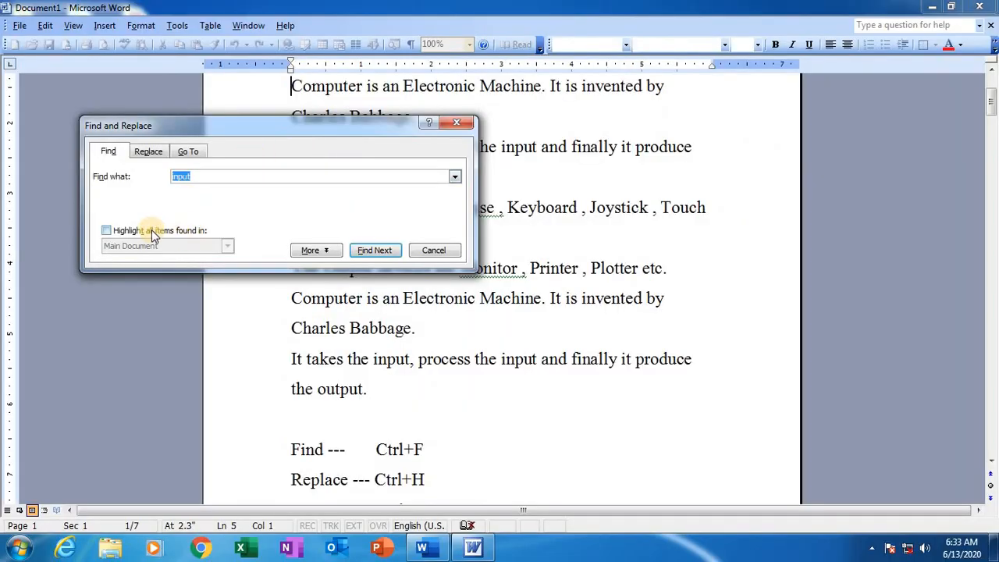
Step: Highlight all occurrences of "input" in the Main Document at once, view them, and close the Find dialog
click(107, 231)
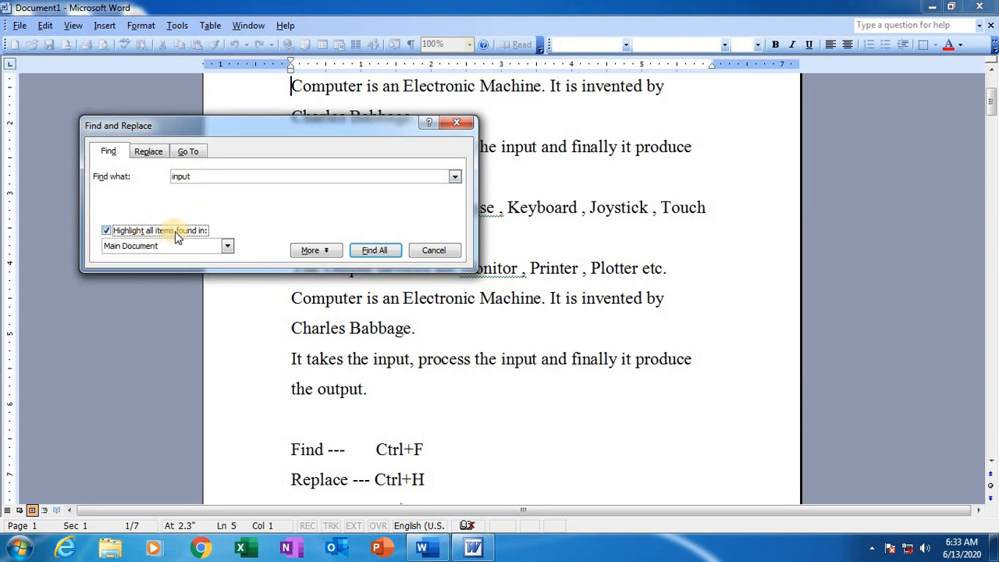
click(106, 231)
click(107, 231)
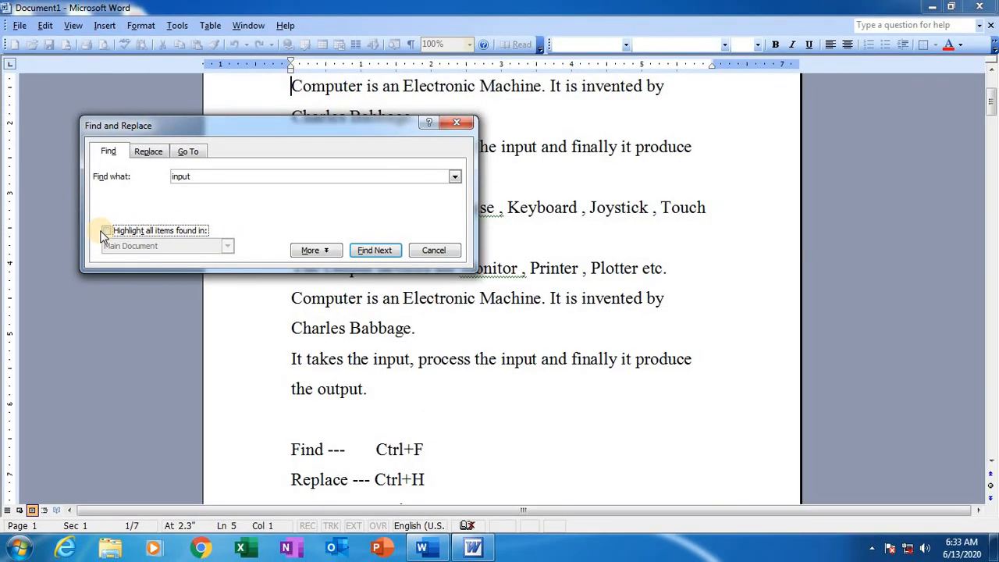
click(107, 231)
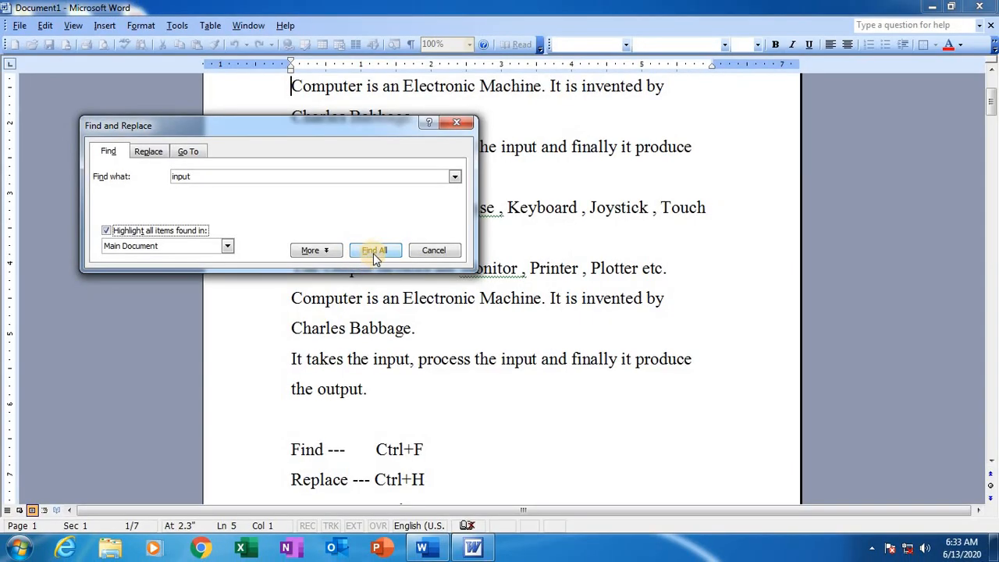
click(374, 254)
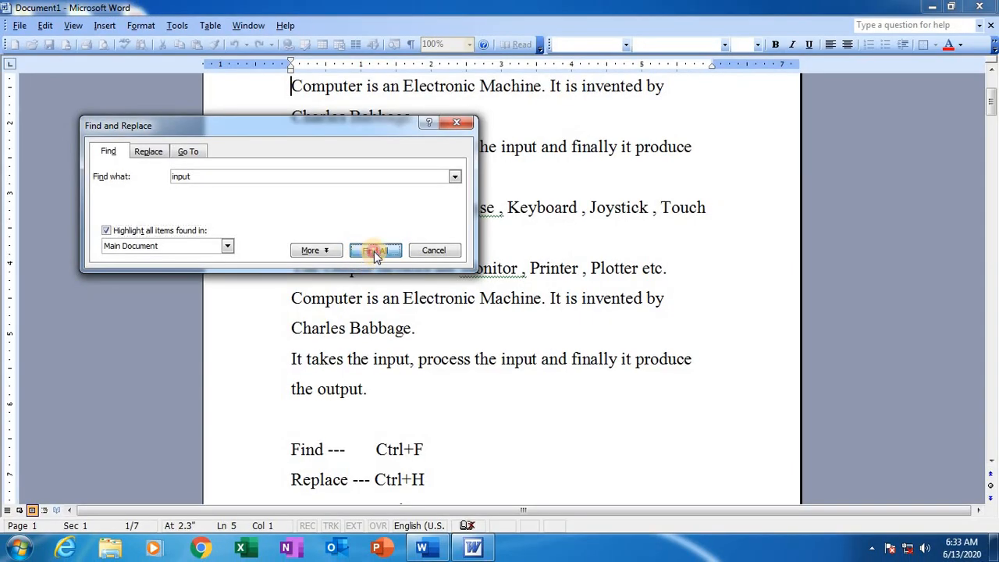
drag(351, 179, 208, 268)
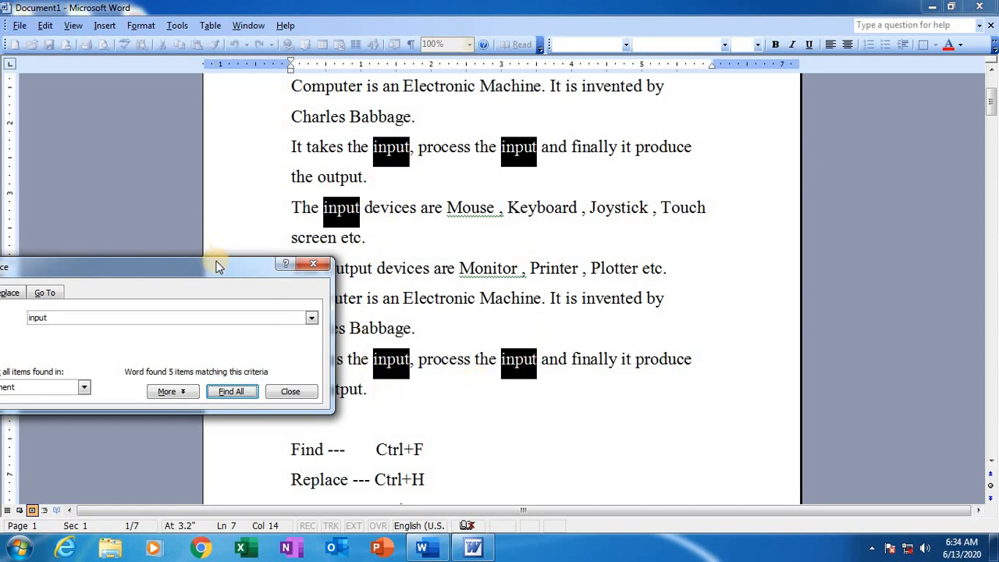
drag(211, 264, 331, 263)
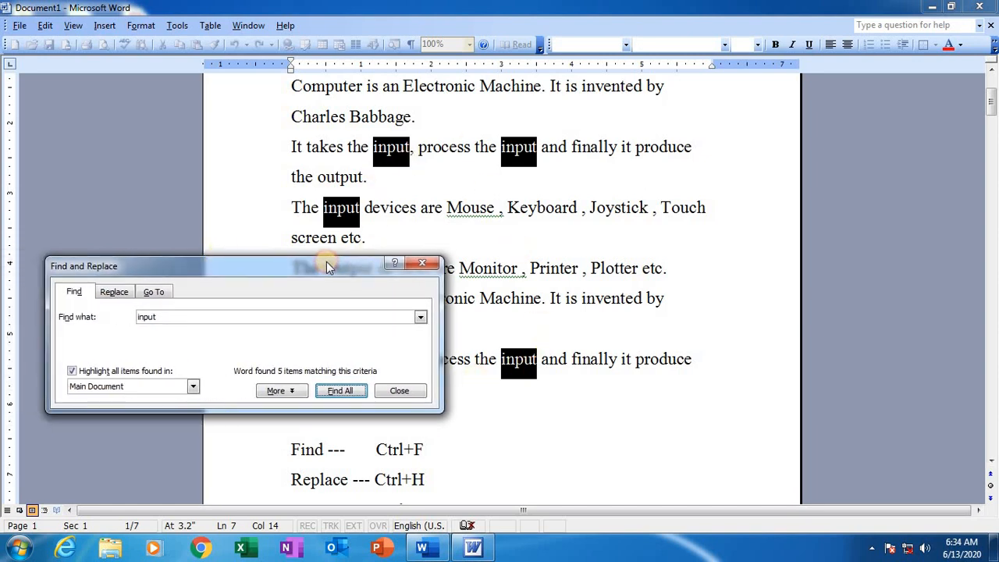
click(427, 261)
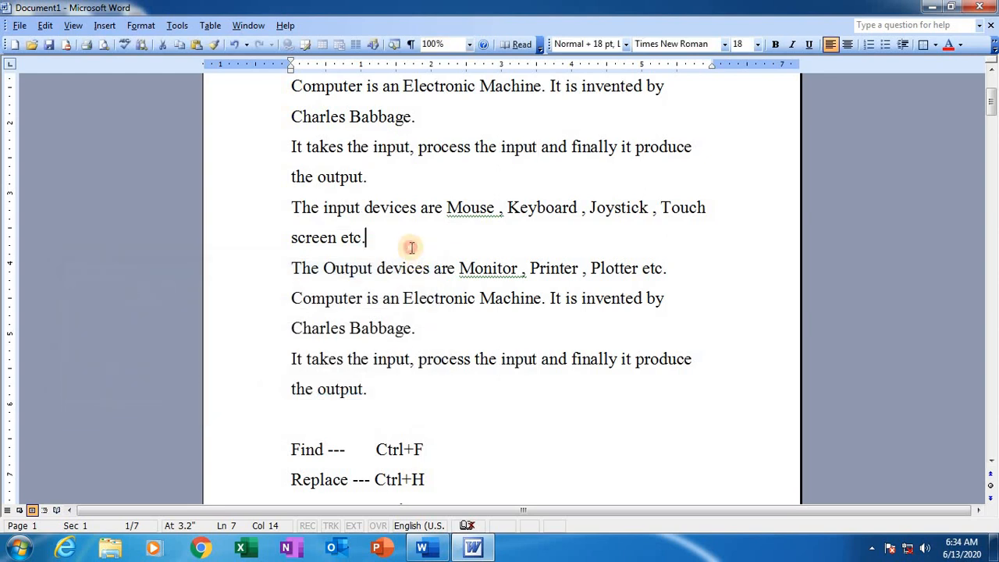
Step: Return the cursor to the start of the first line and open the Replace dialog
scroll(408, 245, up, 1)
scroll(406, 254, up, 1)
click(281, 225)
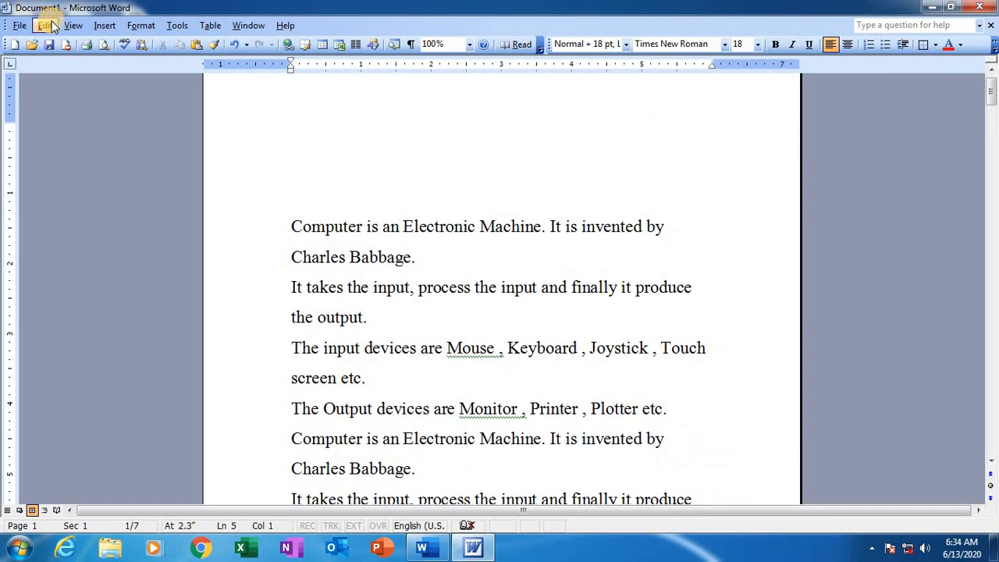
click(90, 50)
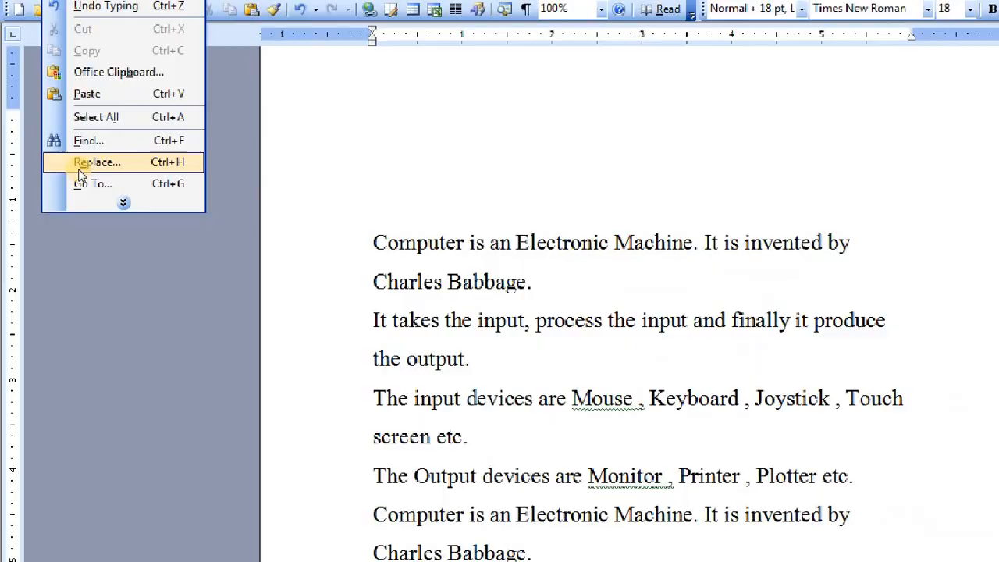
key(Escape)
click(48, 26)
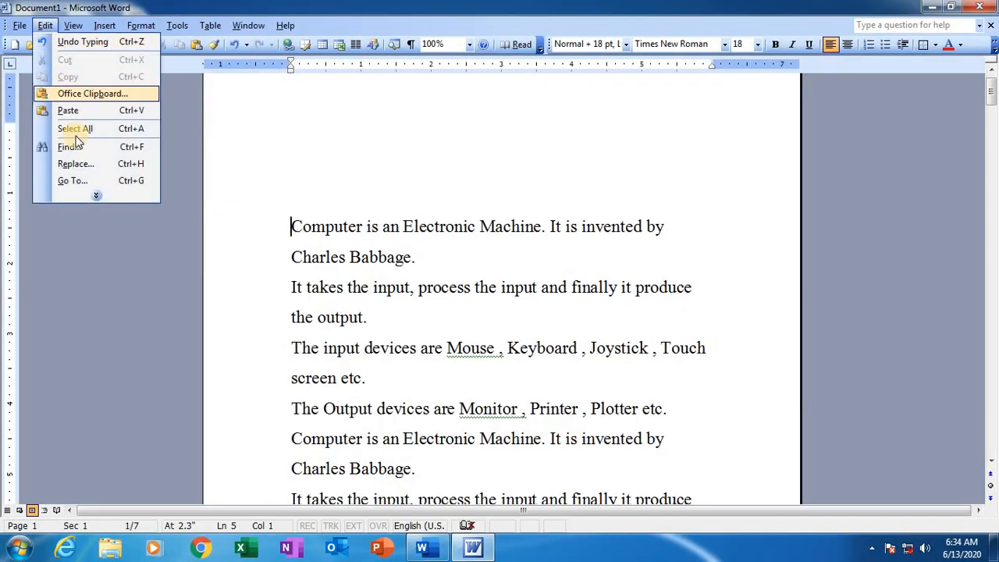
click(73, 162)
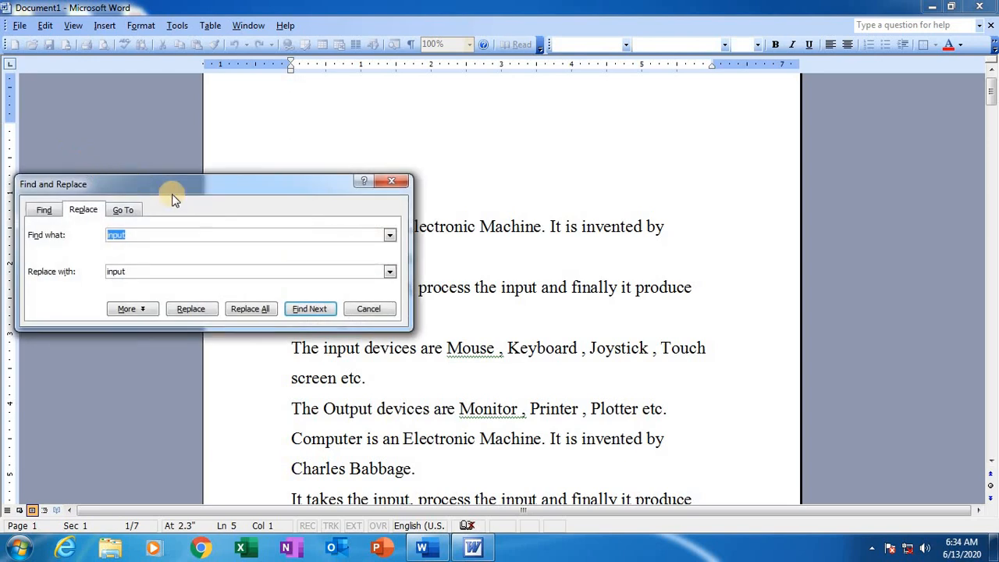
drag(191, 185, 205, 144)
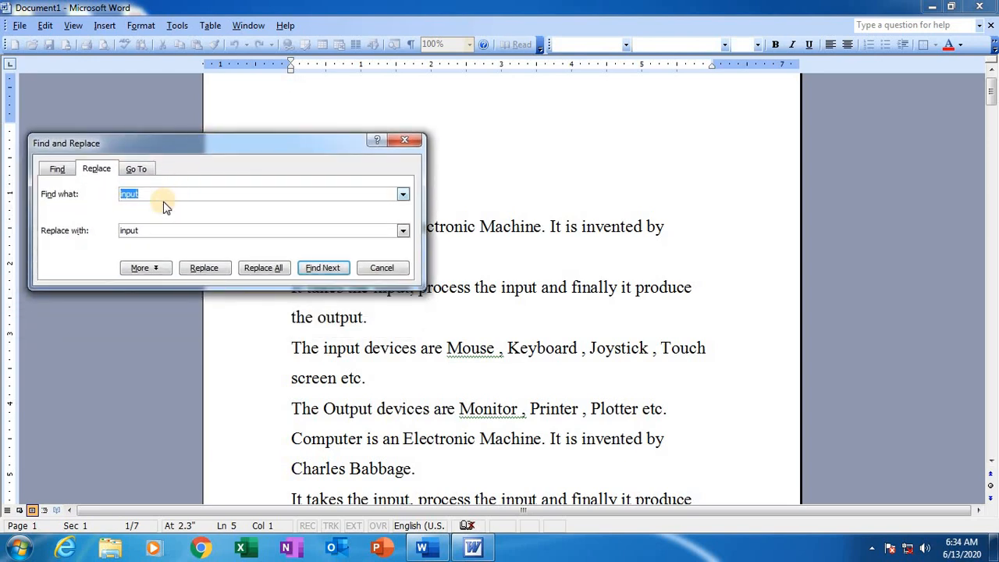
Step: Clear both the search term and the replacement text in the Replace dialog, and reposition the dialog over the opening lines
key(Delete)
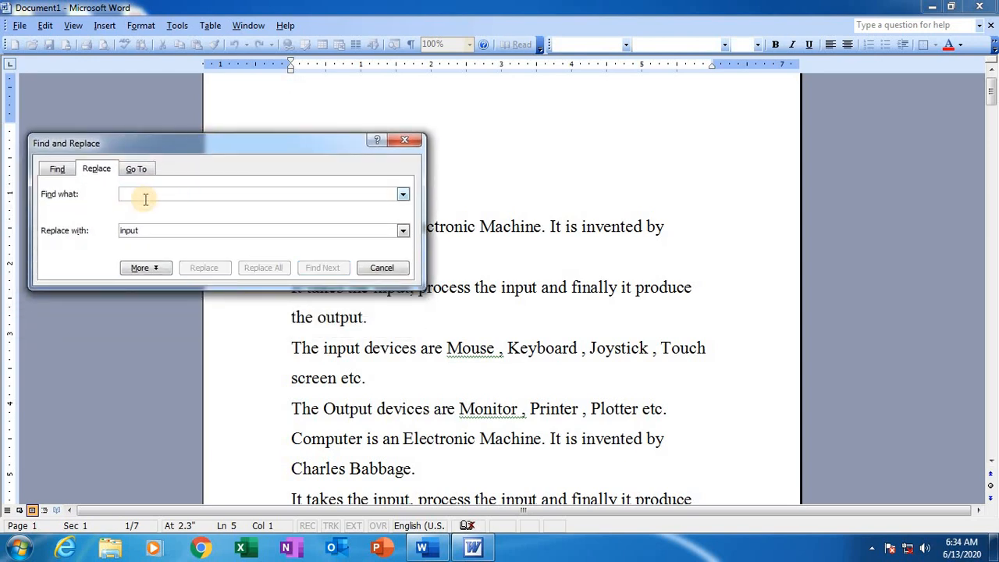
click(137, 231)
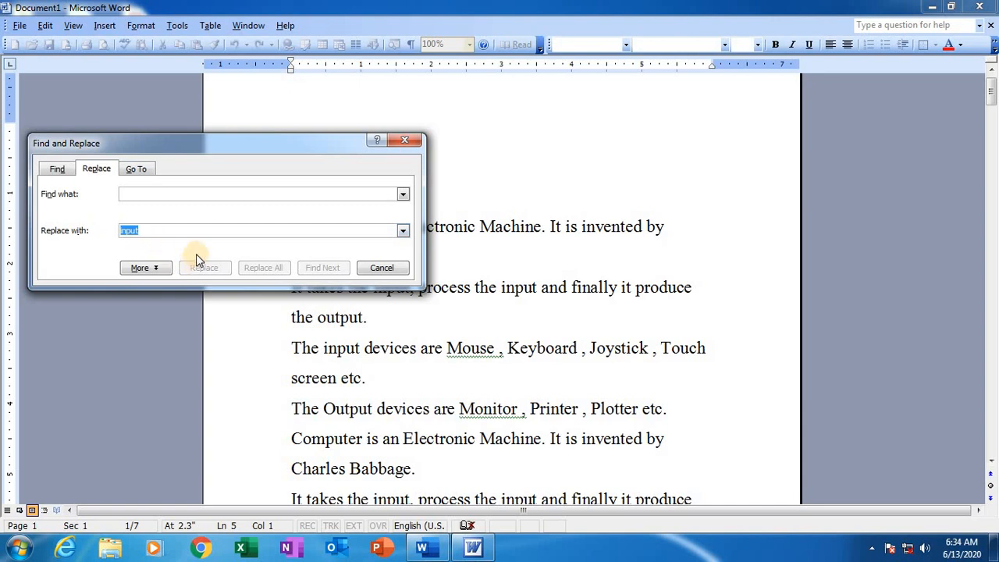
key(Delete)
drag(206, 126, 173, 323)
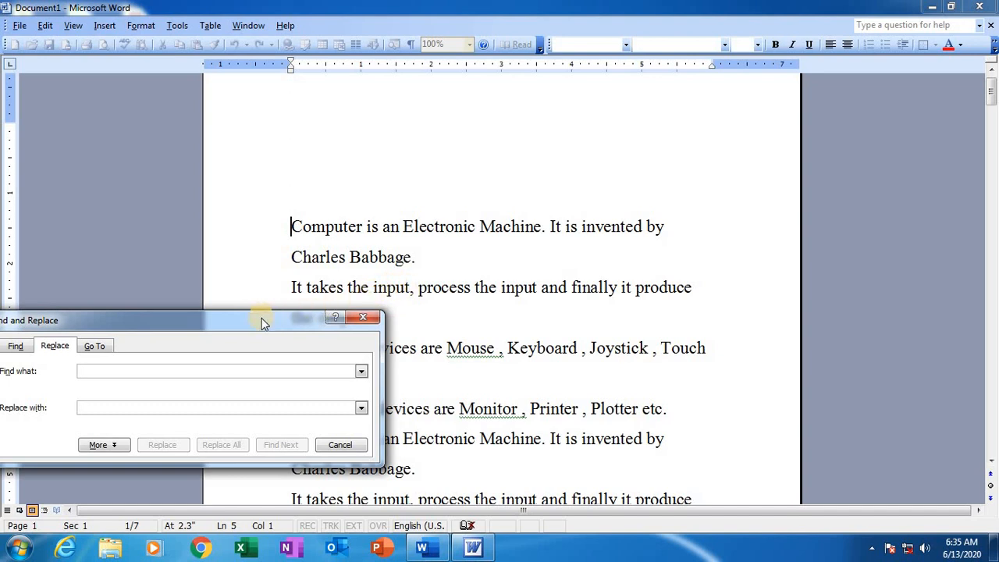
drag(265, 320, 380, 153)
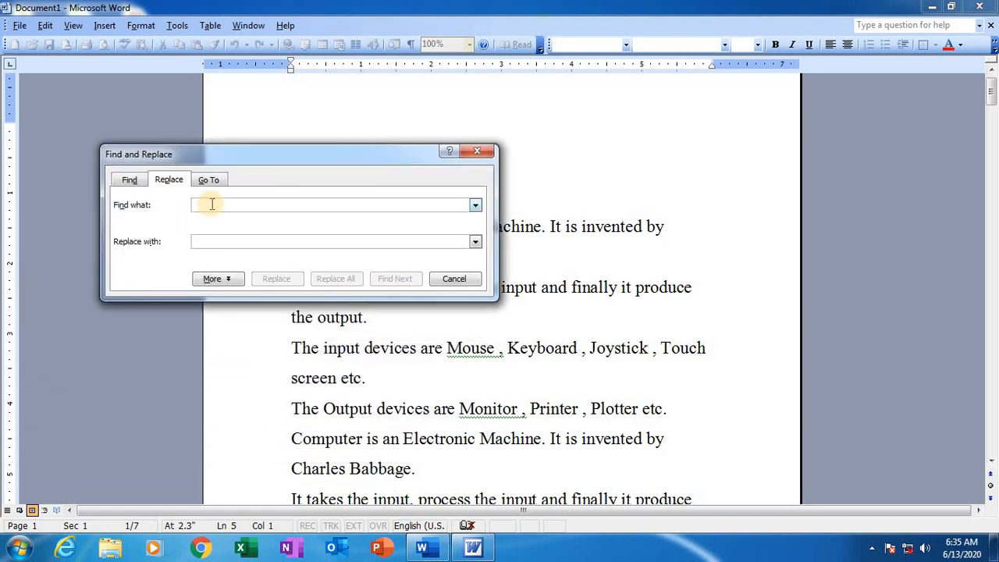
Step: Set the Replace dialog to find "input" and replace it with "data", and shift the dialog slightly
click(208, 205)
text(I)
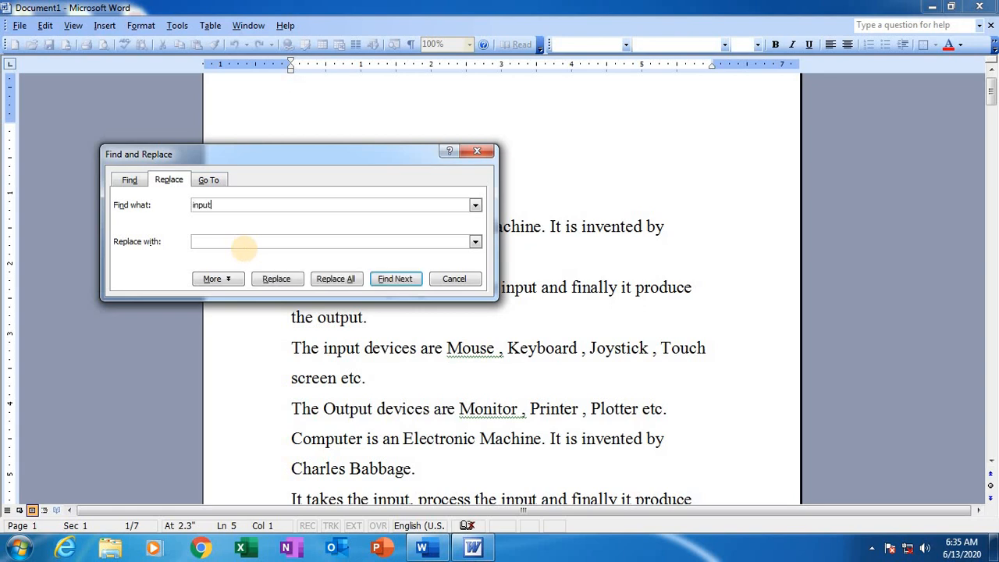
text(nput)
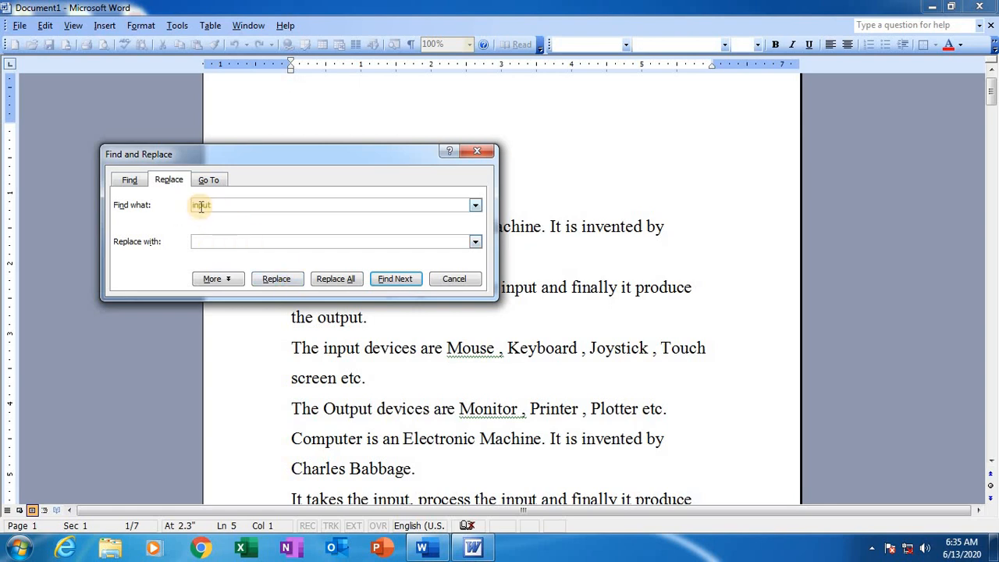
click(212, 244)
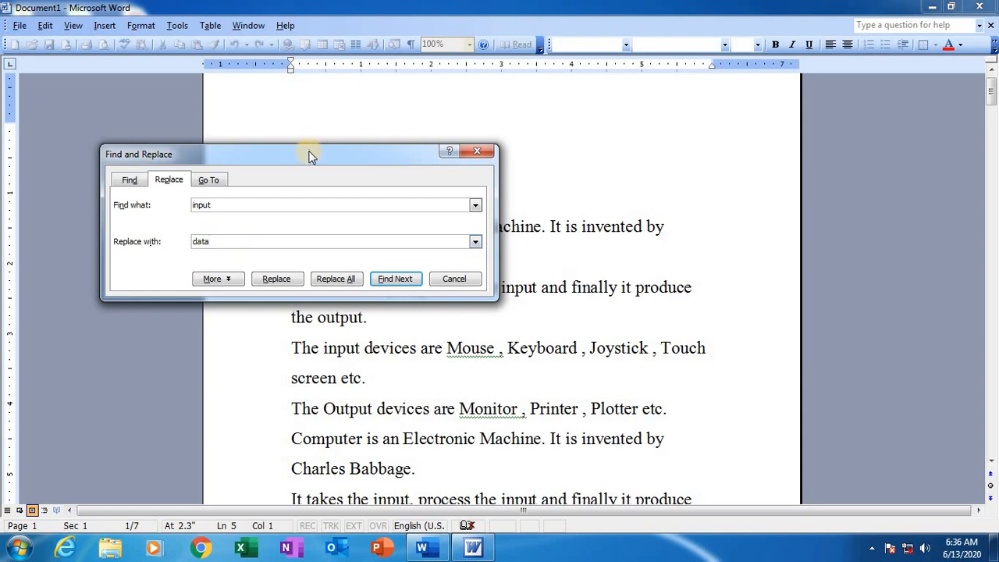
drag(309, 154, 297, 173)
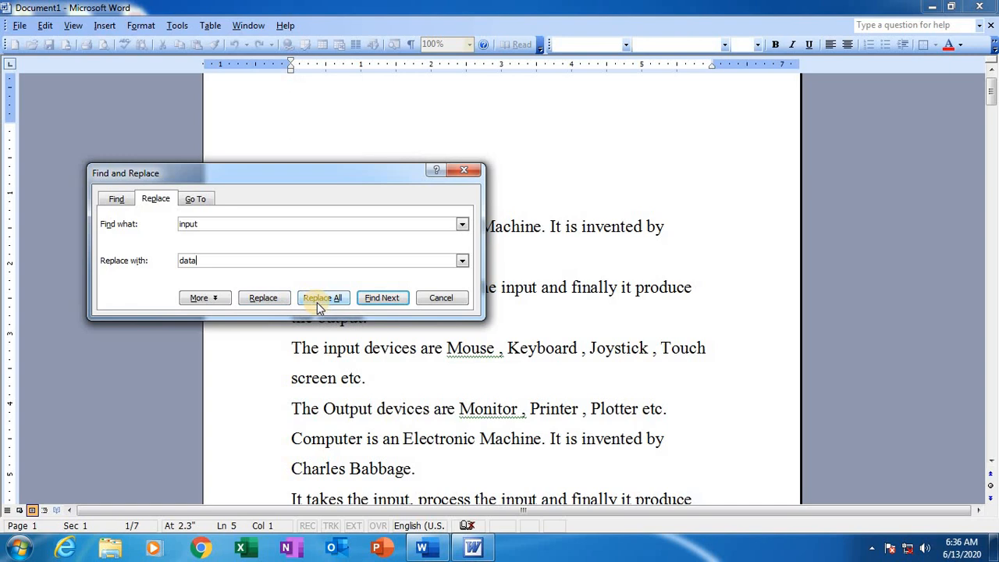
Step: Replace the occurrences of "input" with "data" one at a time until the search ends, and close the Replace dialog
click(269, 299)
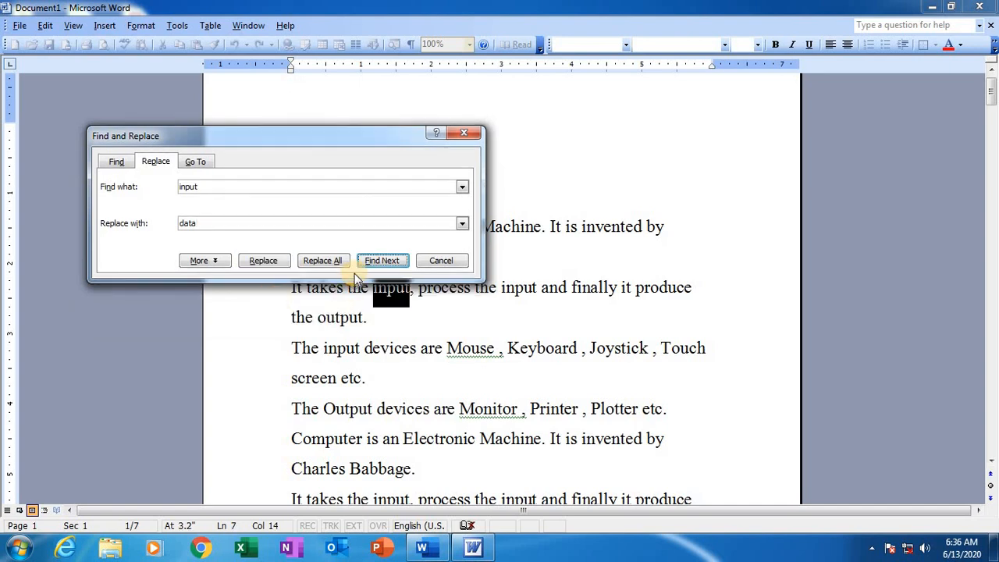
drag(312, 135, 329, 96)
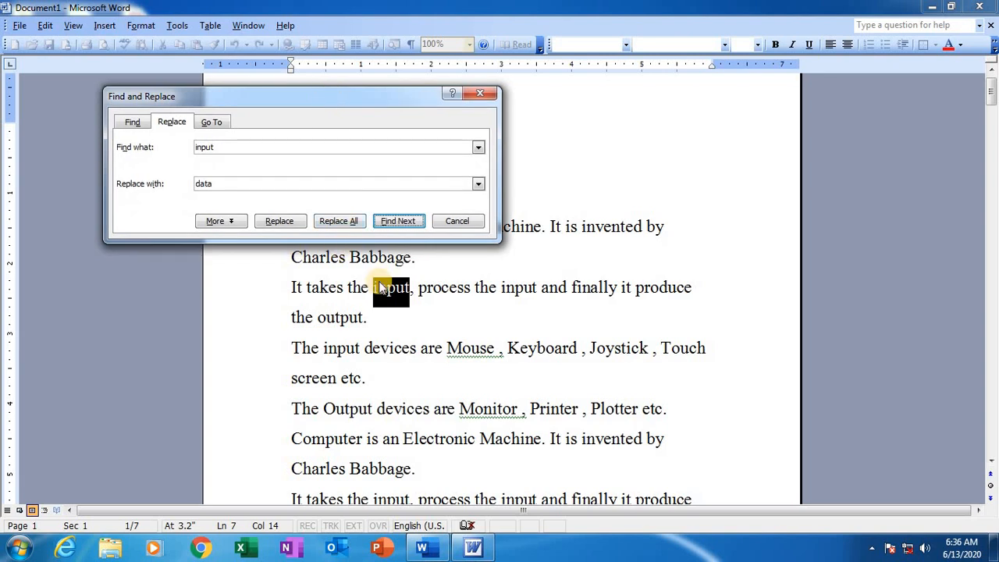
click(283, 221)
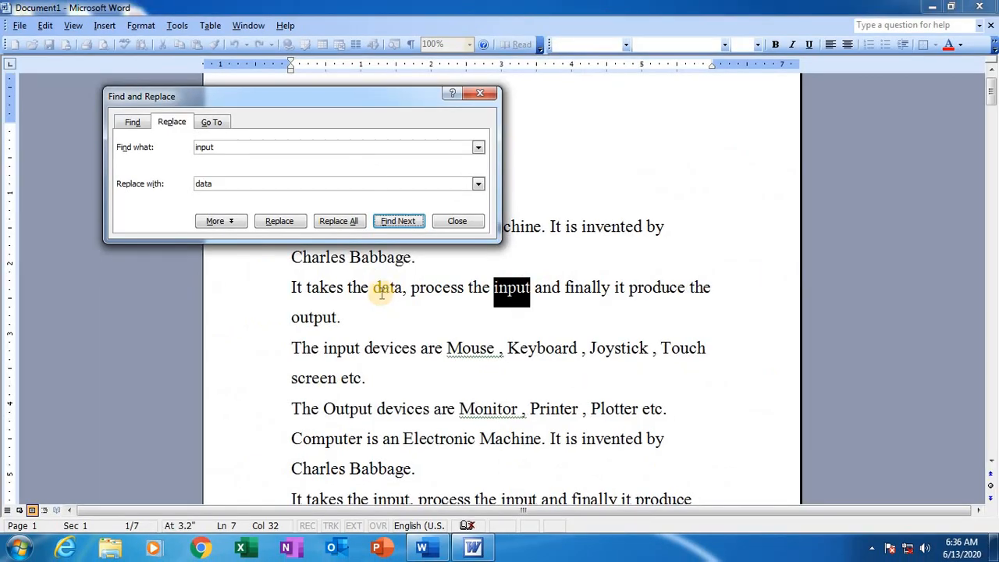
click(300, 225)
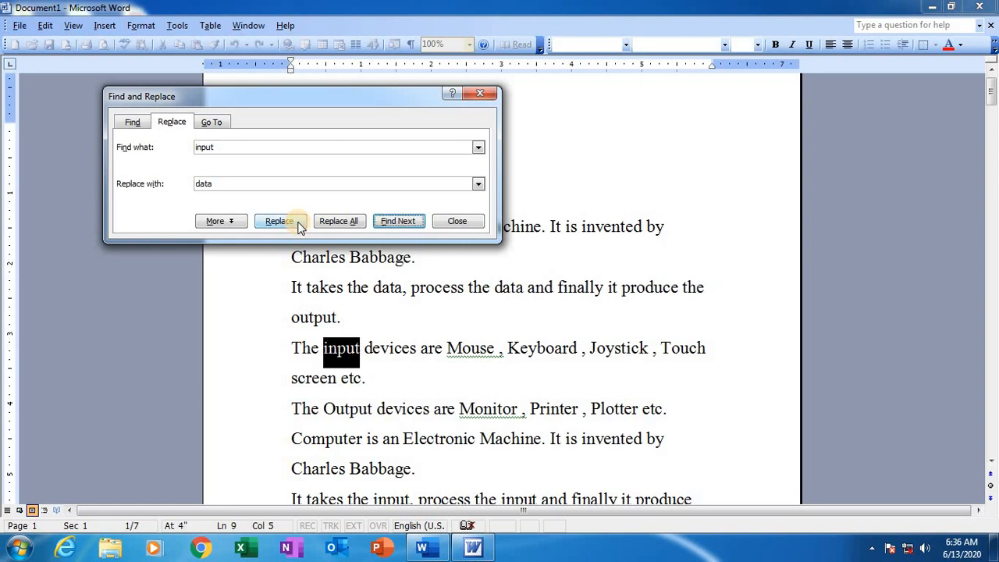
click(300, 225)
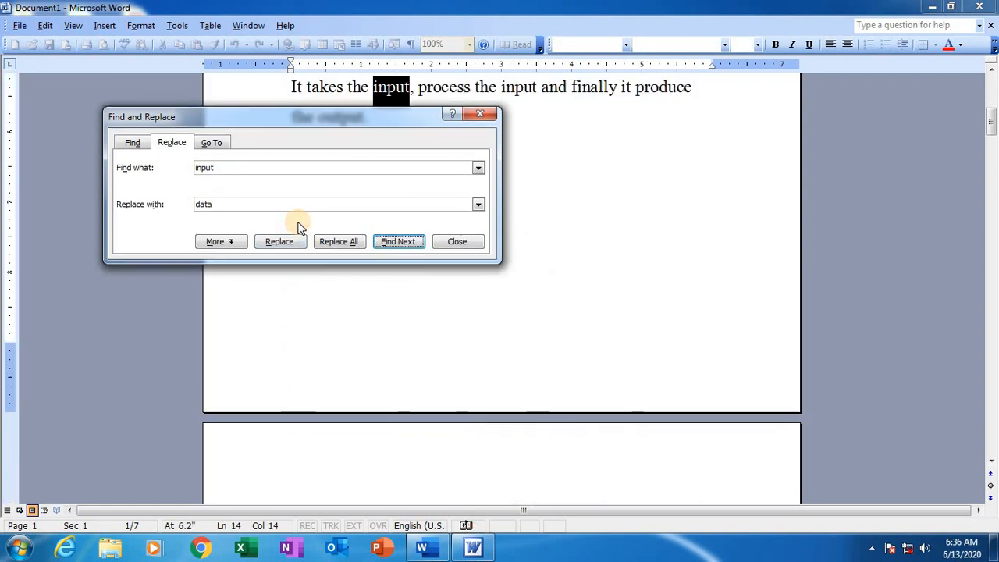
click(280, 242)
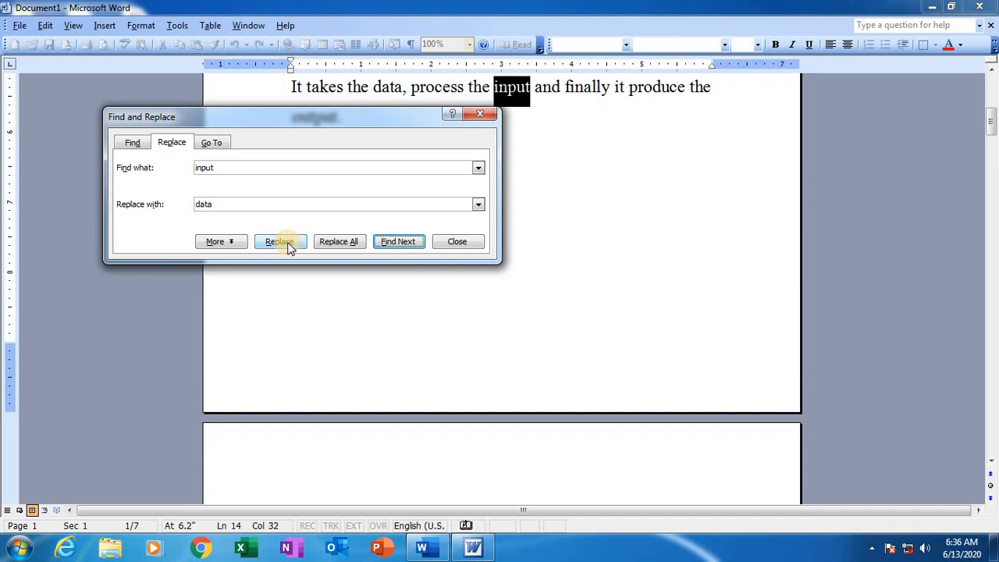
click(279, 242)
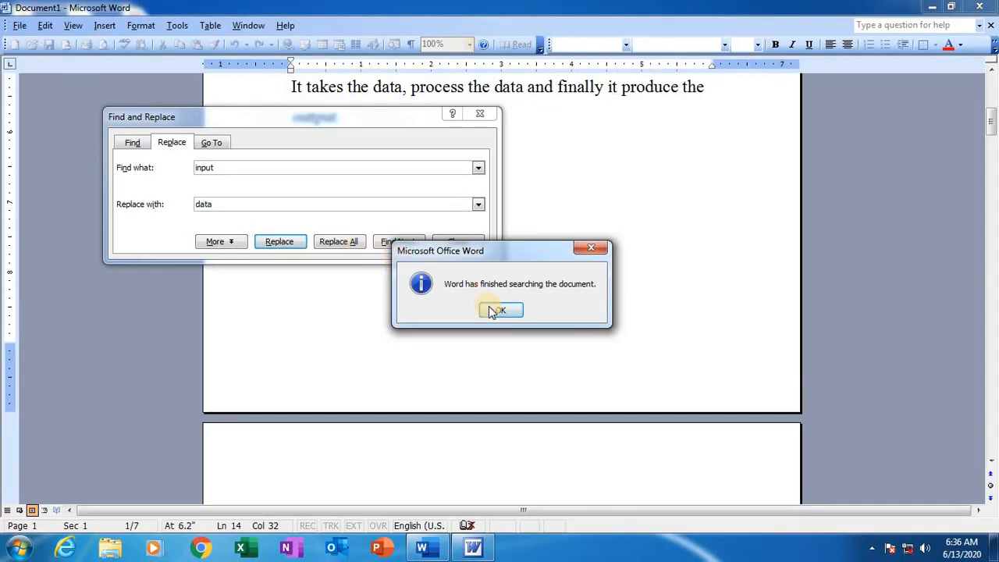
click(497, 311)
drag(379, 117, 384, 204)
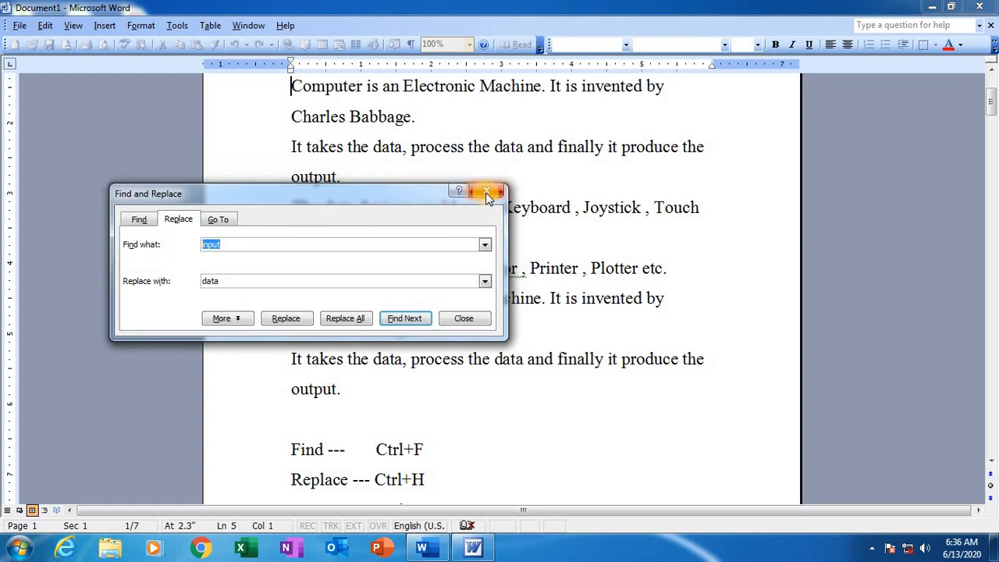
click(487, 192)
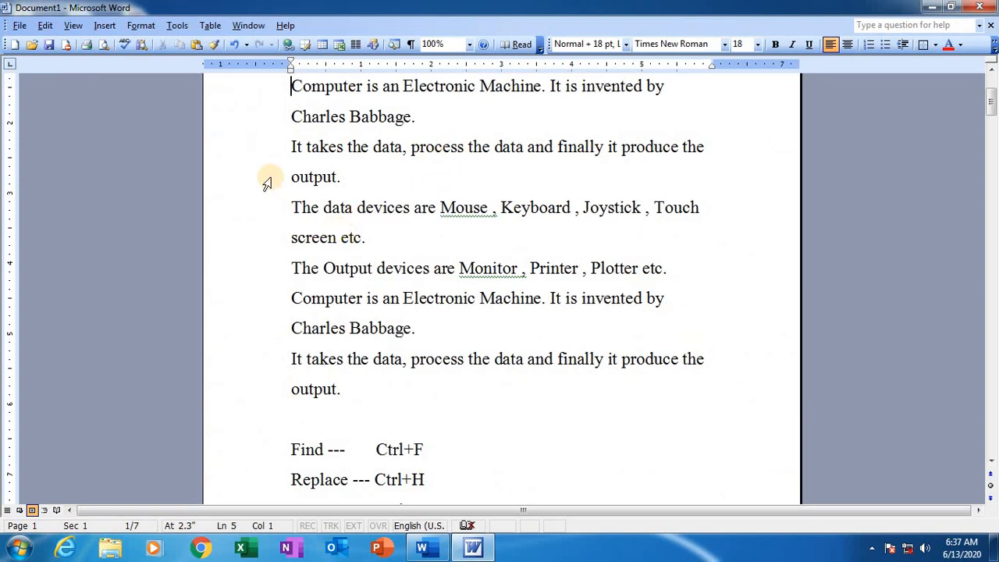
Step: Reopen the Replace dialog and clear both the search term and the replacement text
click(47, 27)
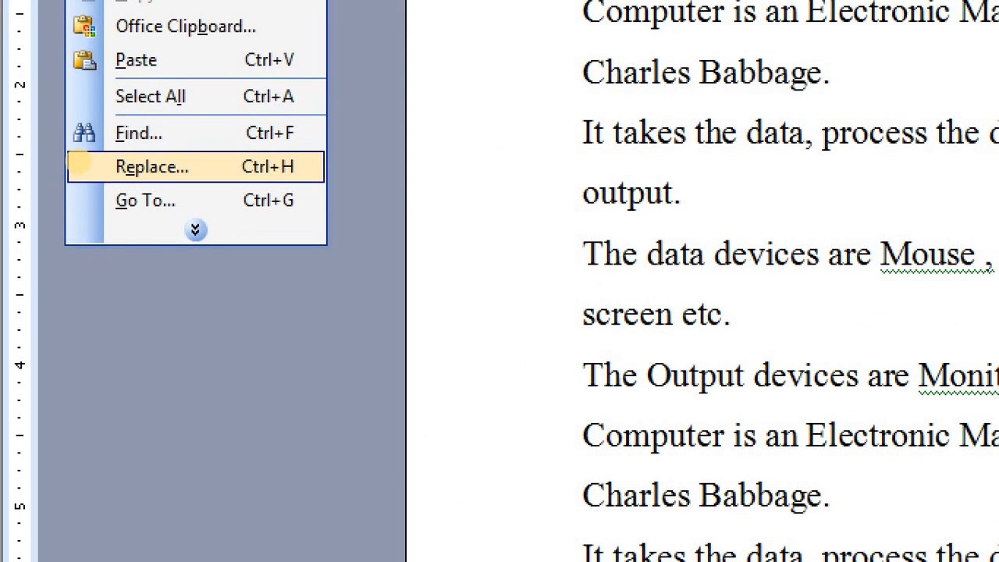
key(Escape)
click(45, 25)
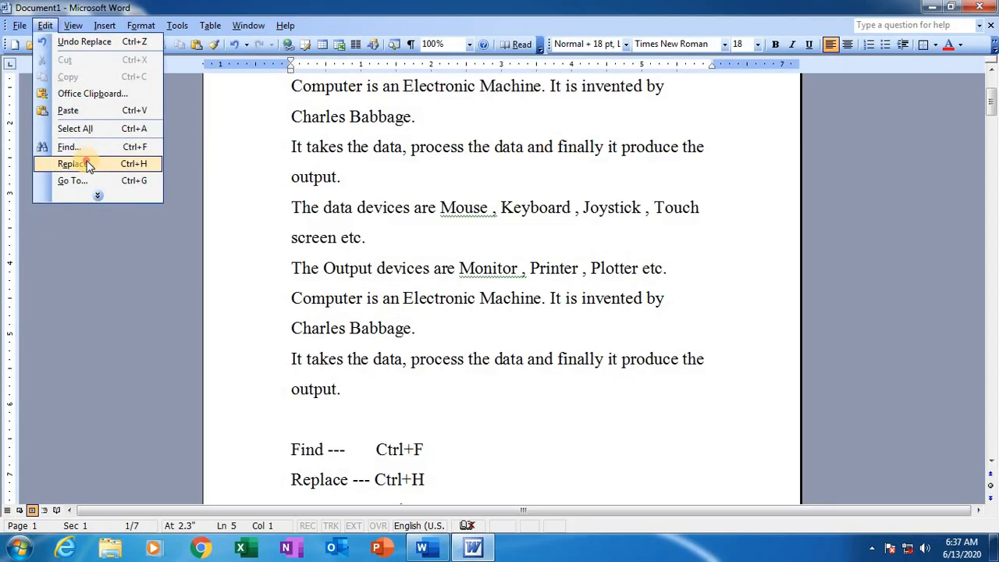
click(87, 164)
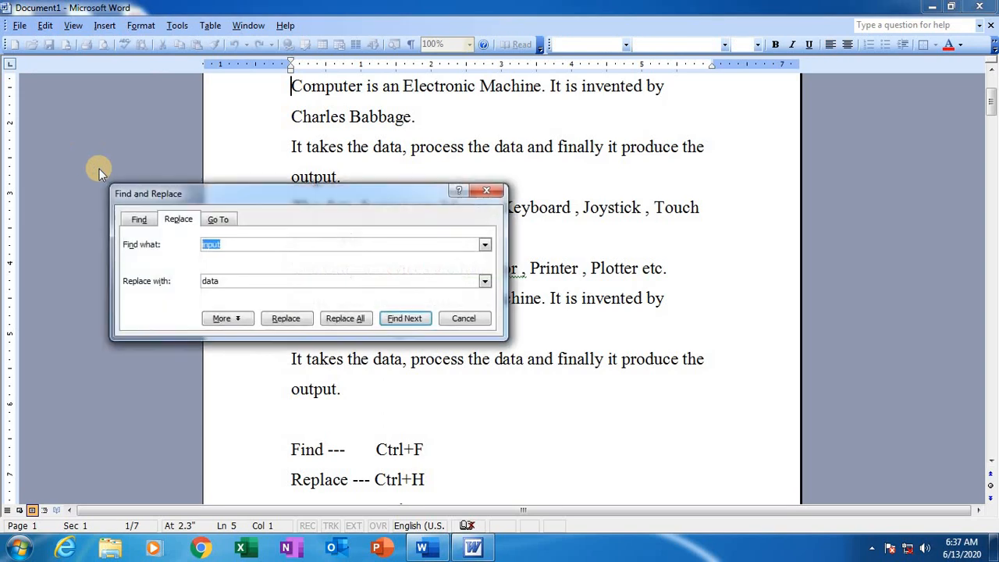
key(BackSpace)
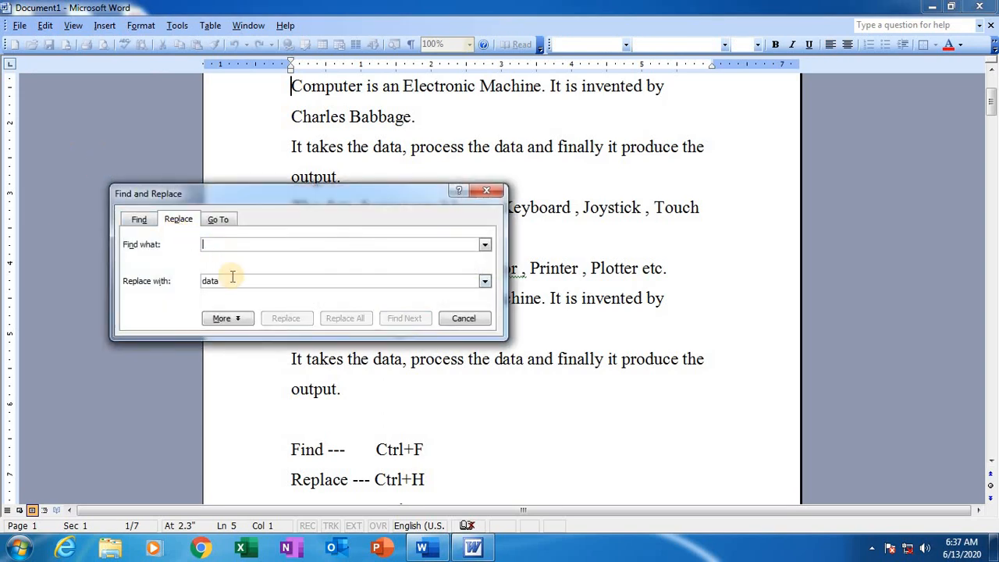
drag(232, 279, 203, 280)
key(BackSpace)
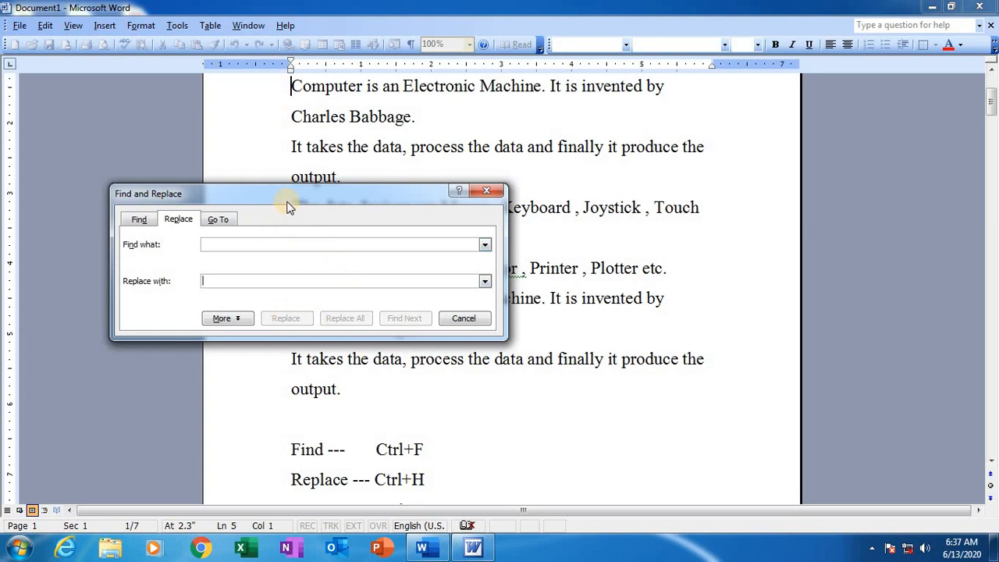
Step: Replace all occurrences of "data" with "input" at once, and close the Replace dialog
drag(288, 201, 268, 198)
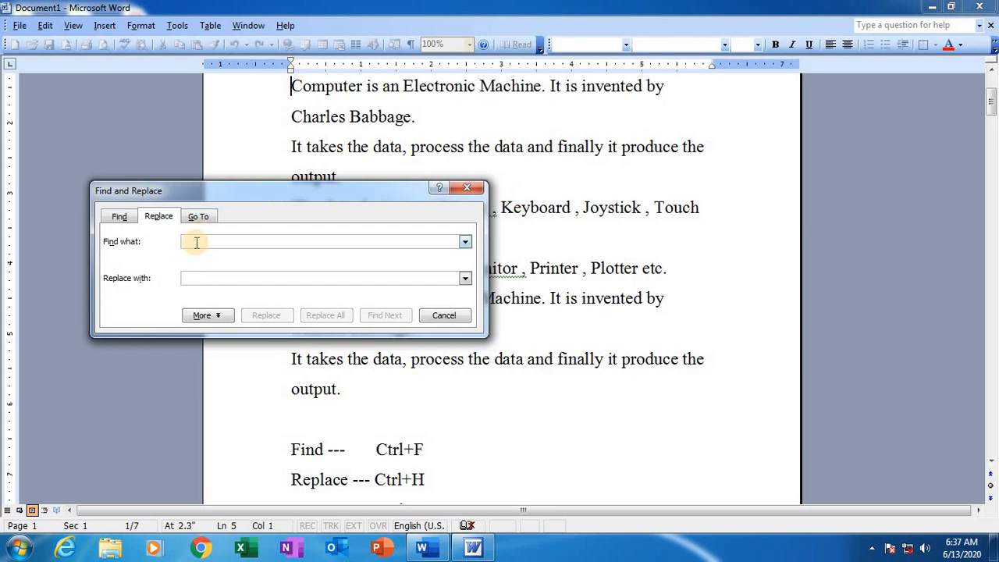
click(196, 242)
text(data)
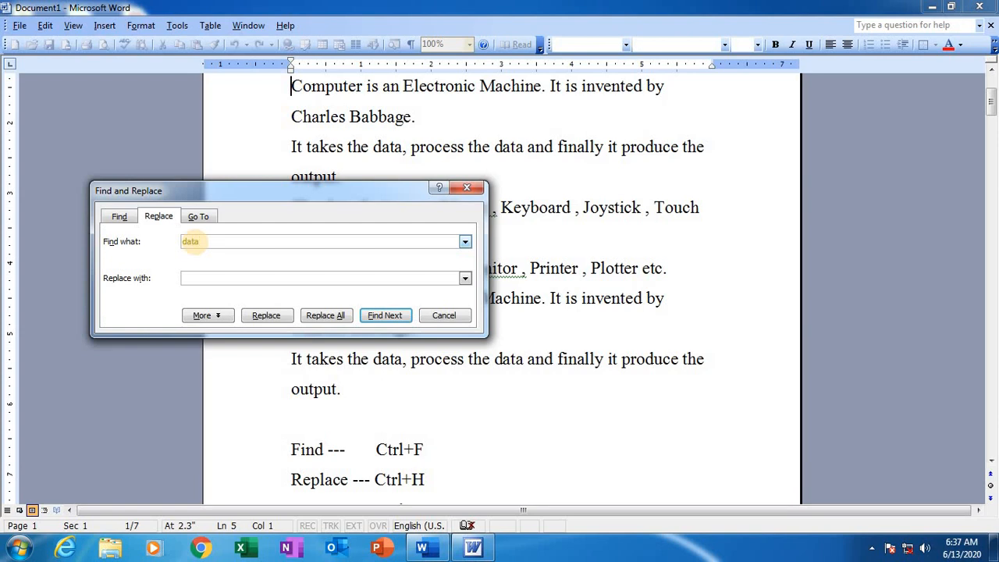
click(197, 279)
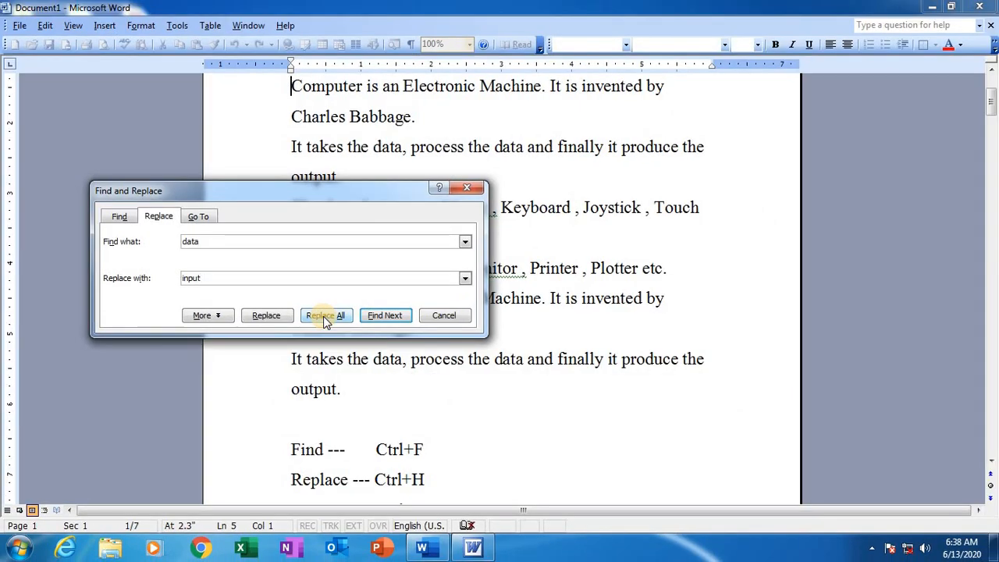
click(327, 320)
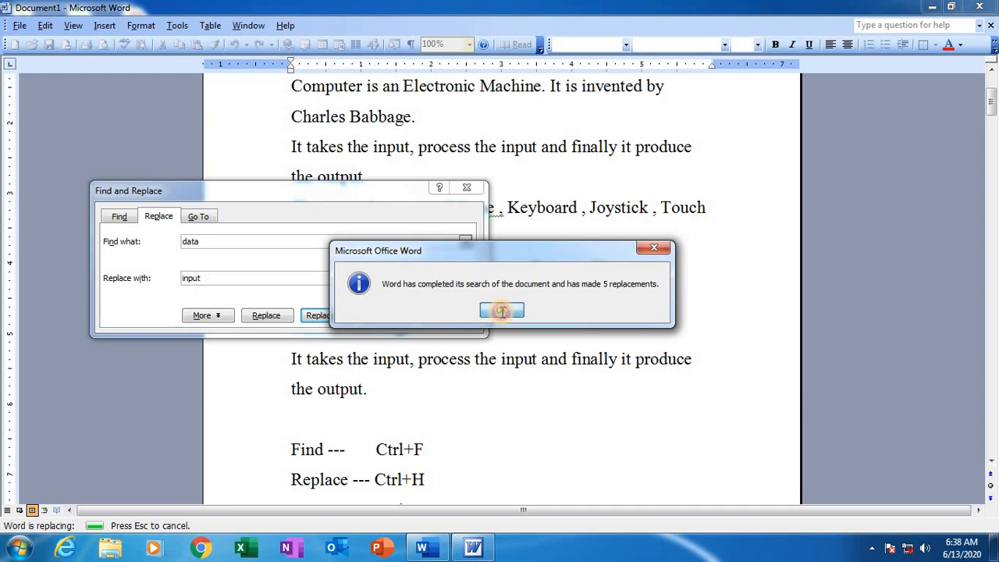
click(501, 312)
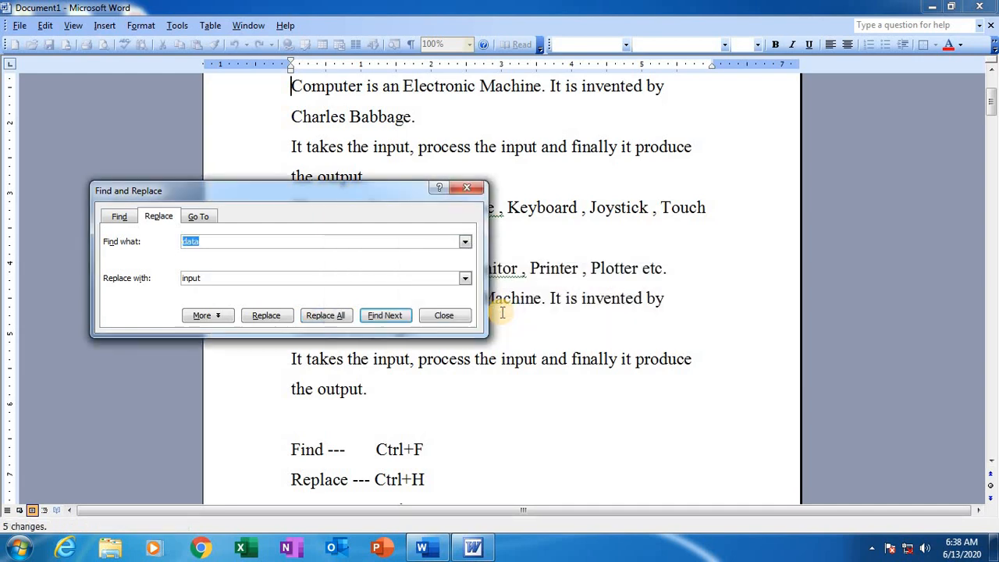
click(467, 188)
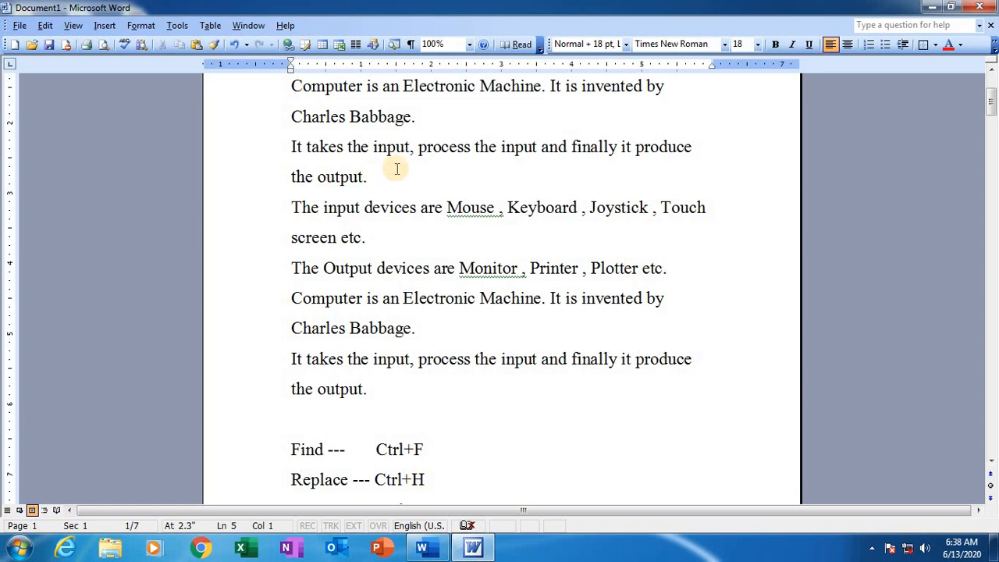
Step: Open the Go To dialog, choose Page as the target, and jump to page 6 of the document
scroll(397, 223, down, 2)
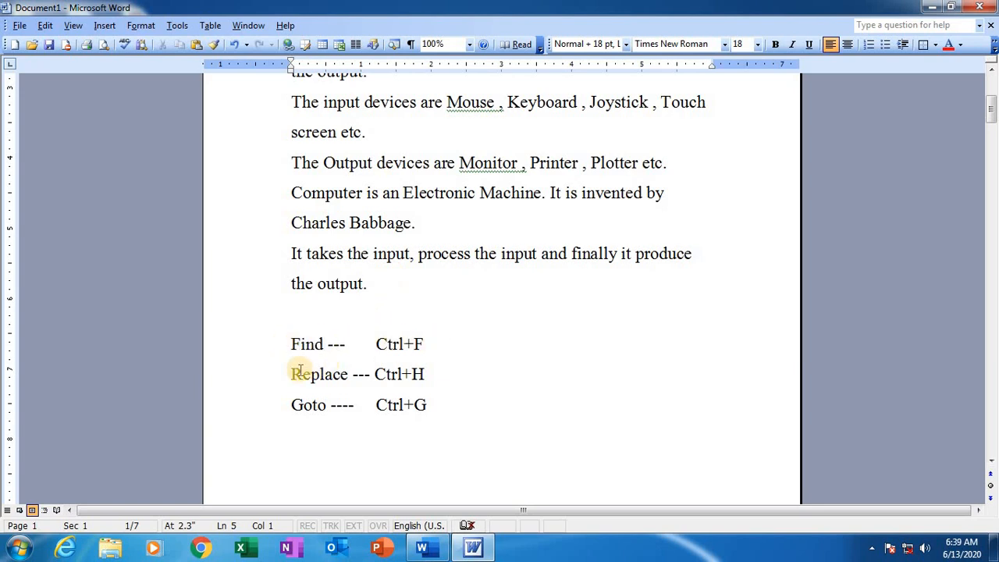
scroll(427, 377, up, 2)
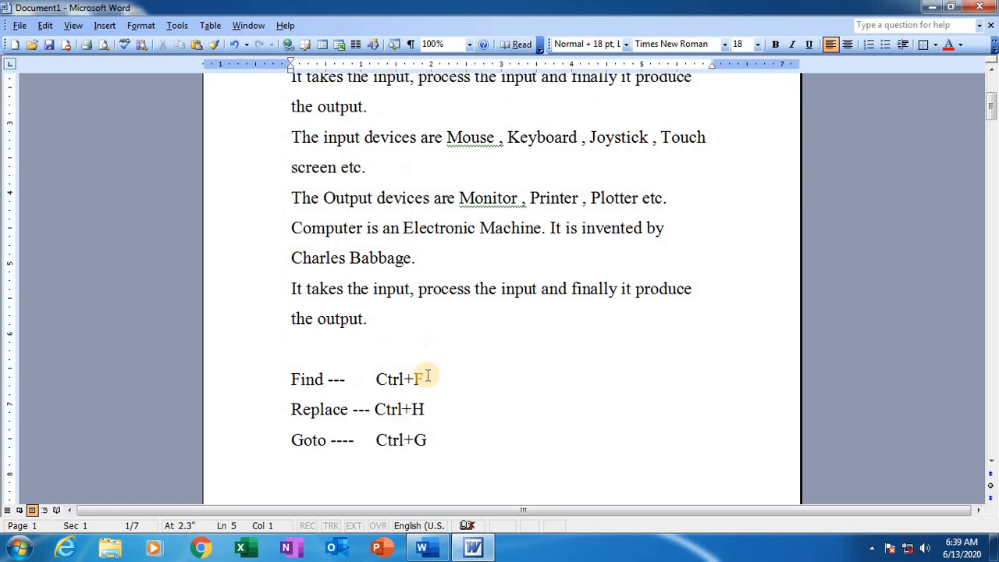
click(46, 25)
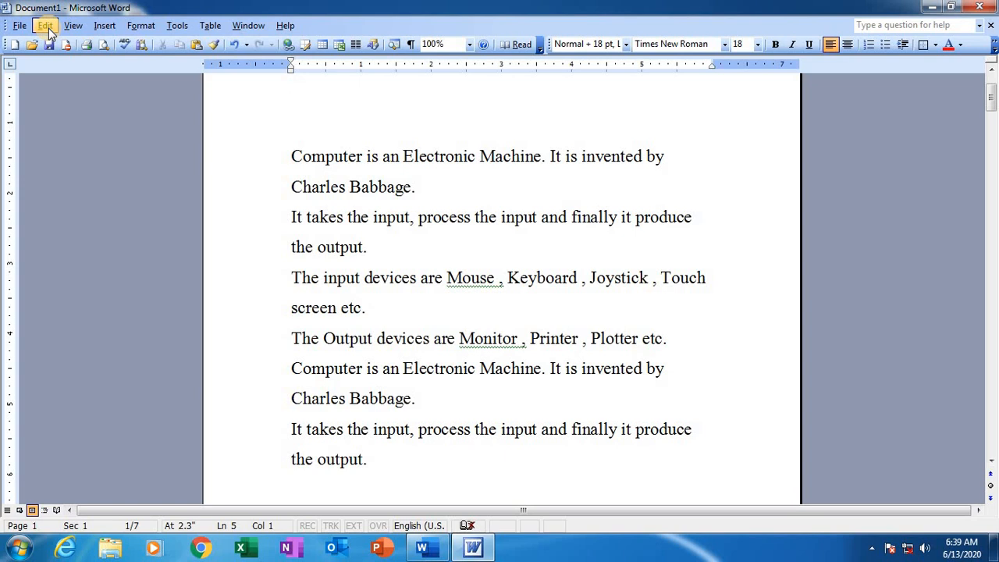
click(48, 29)
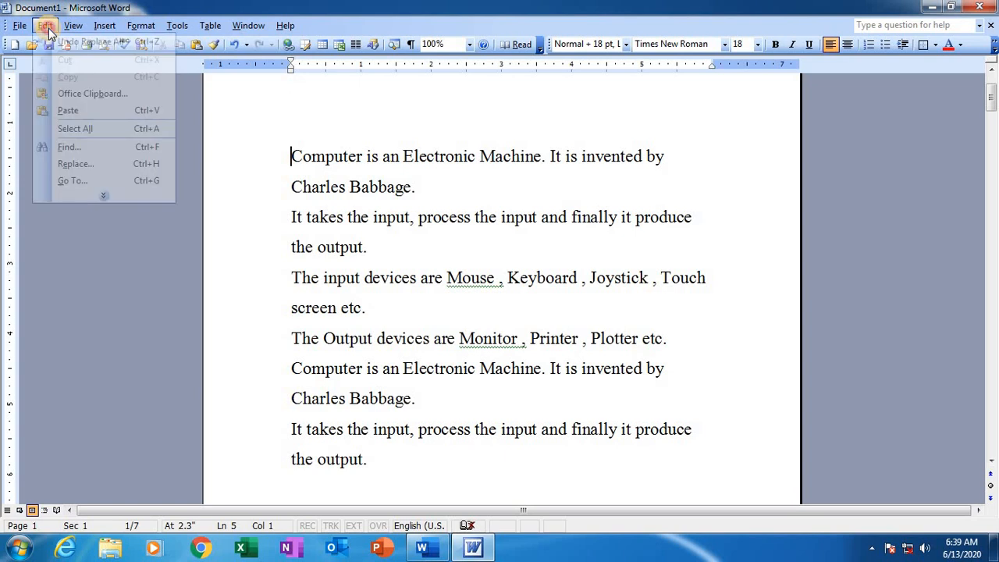
click(78, 180)
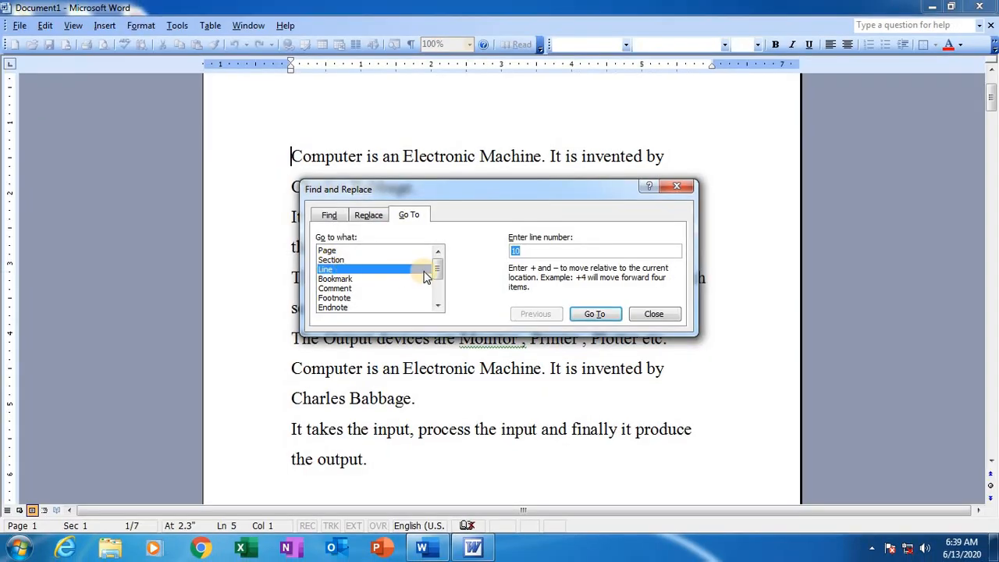
click(329, 252)
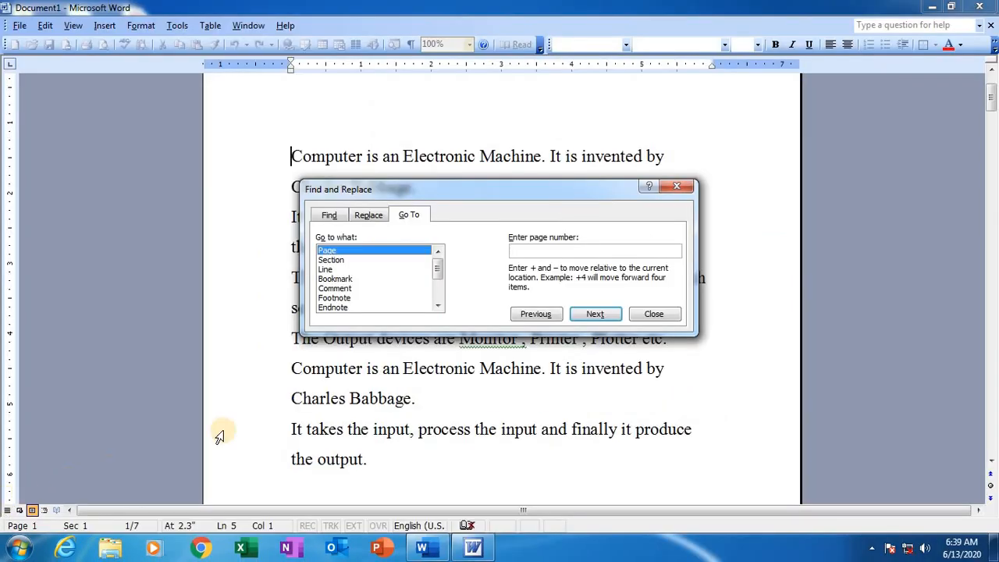
click(523, 248)
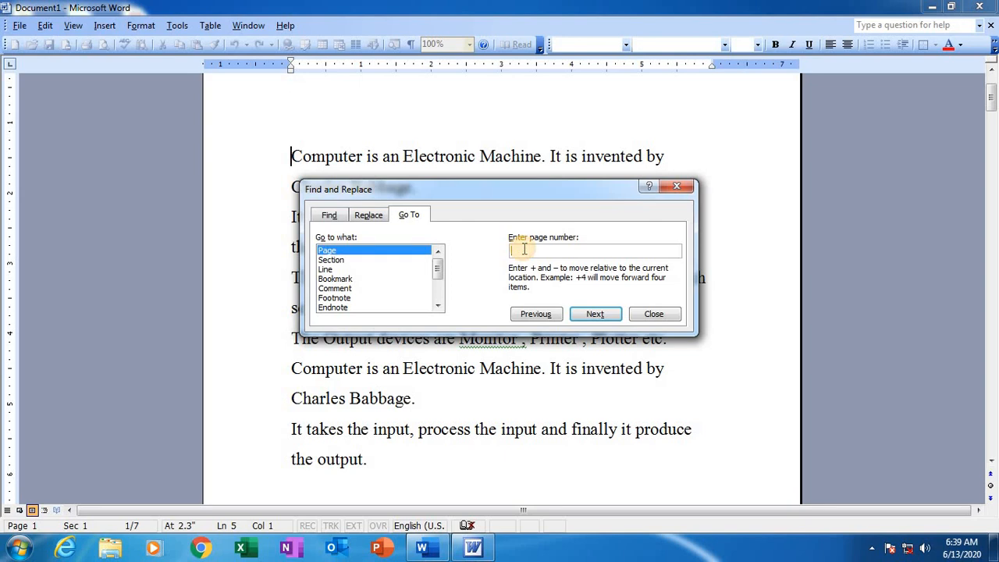
text(6)
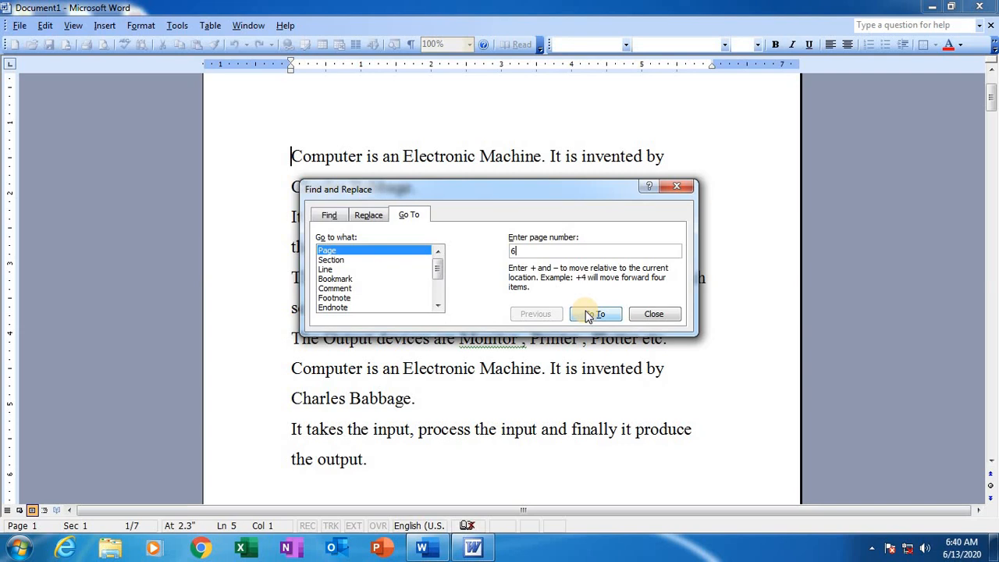
click(606, 318)
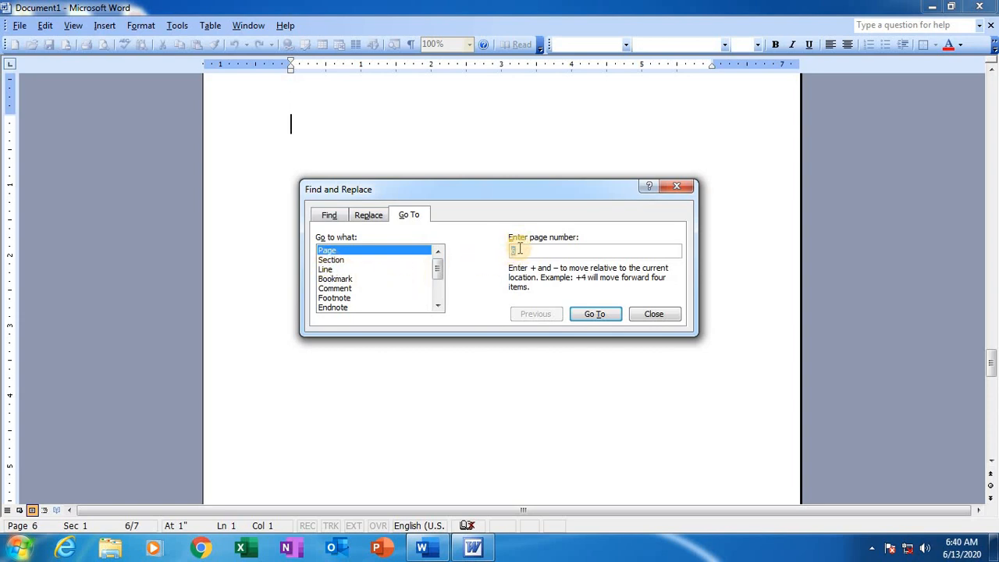
Step: Replace the page number in the Go To dialog with 1 and jump to page 1
key(BackSpace)
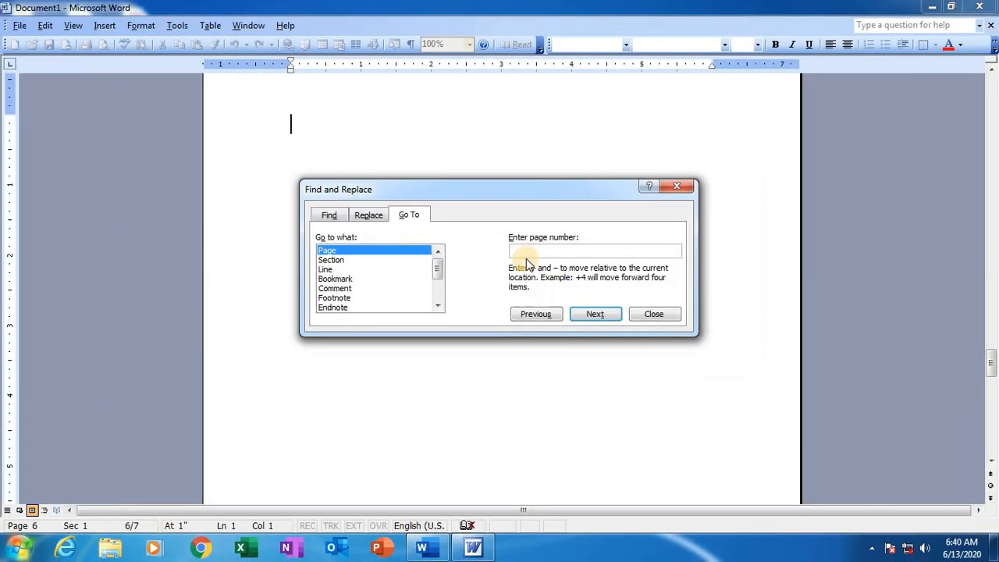
text(1)
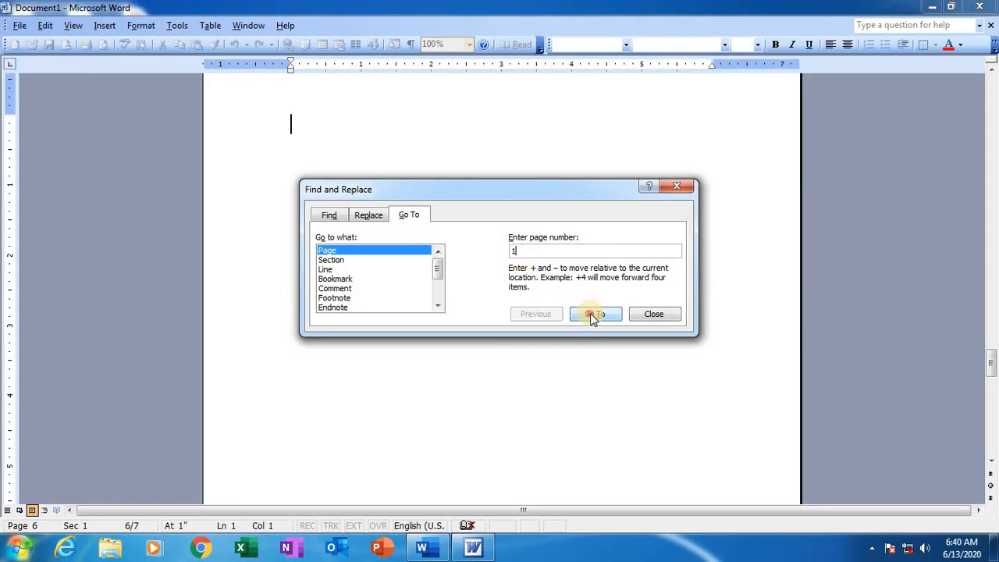
click(593, 315)
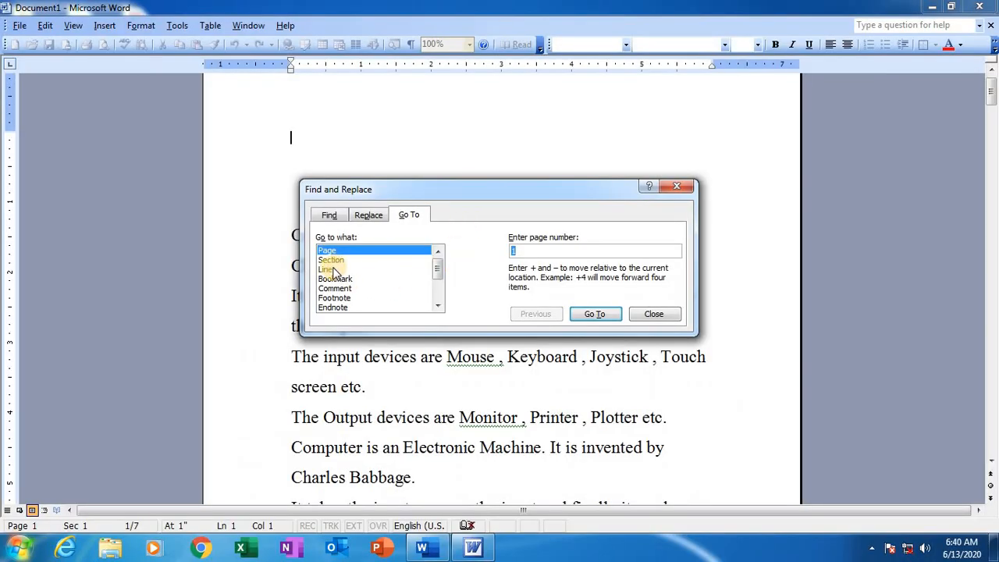
Step: Set the Go To target to Line and place the cursor on the document's first blank line, moving the dialog out of the way
click(334, 270)
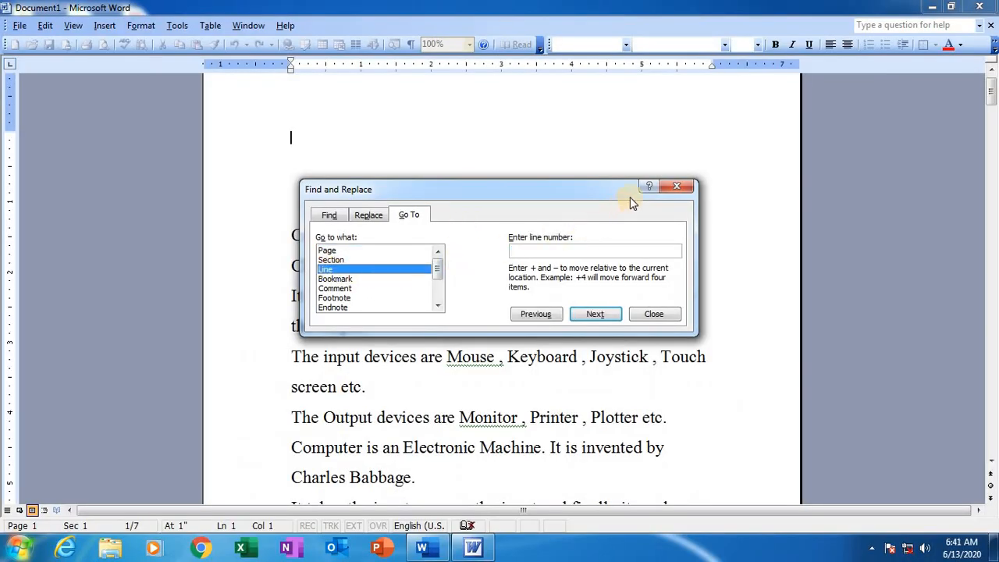
drag(601, 187, 153, 293)
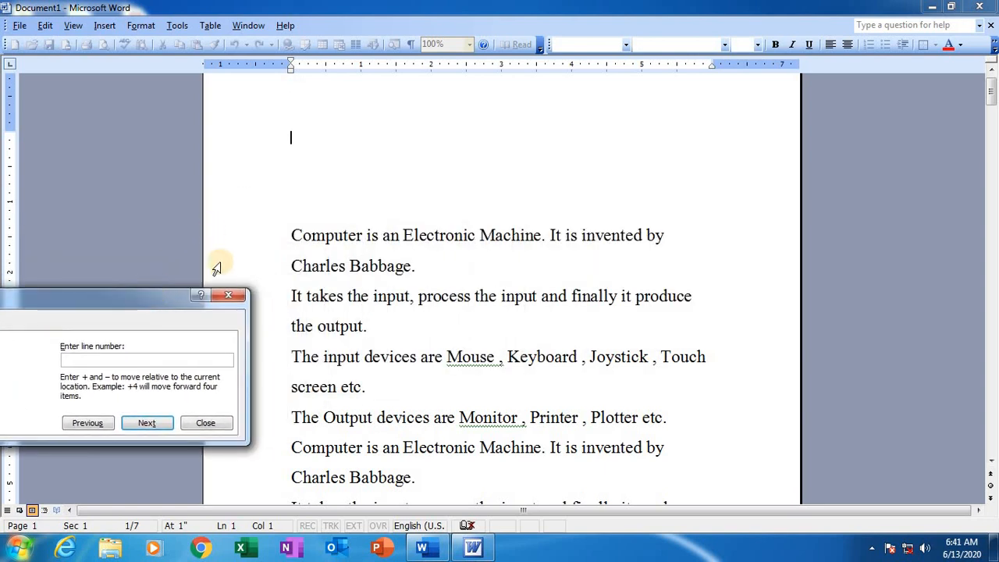
click(289, 115)
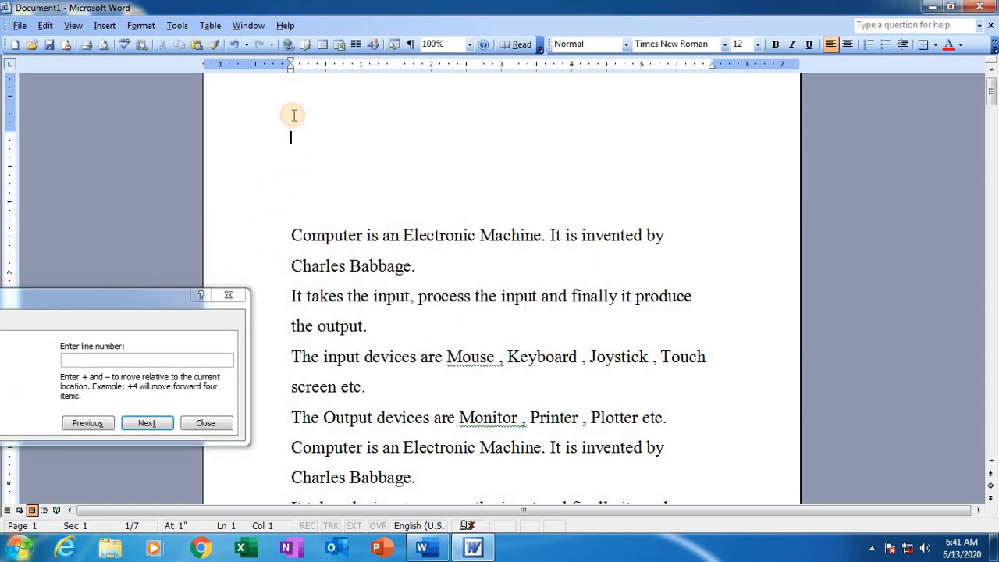
click(291, 191)
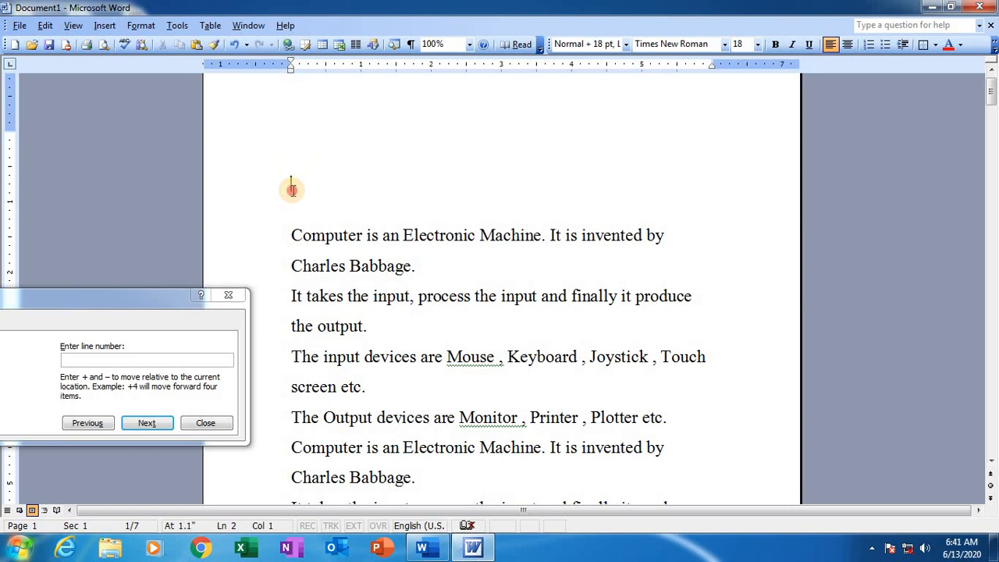
click(290, 119)
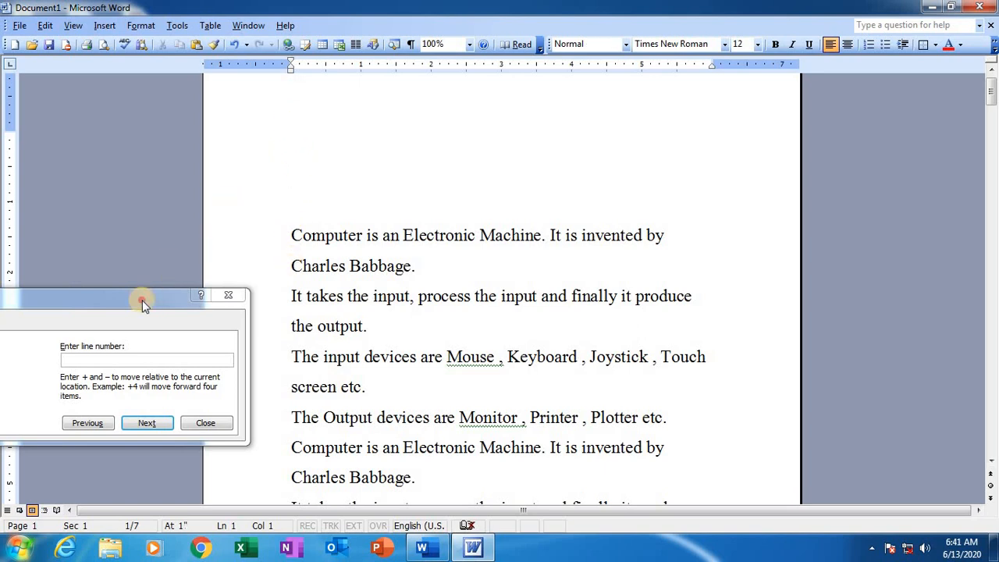
Step: Go to line 10 of the document and close the Find and Replace dialog
drag(143, 300, 418, 231)
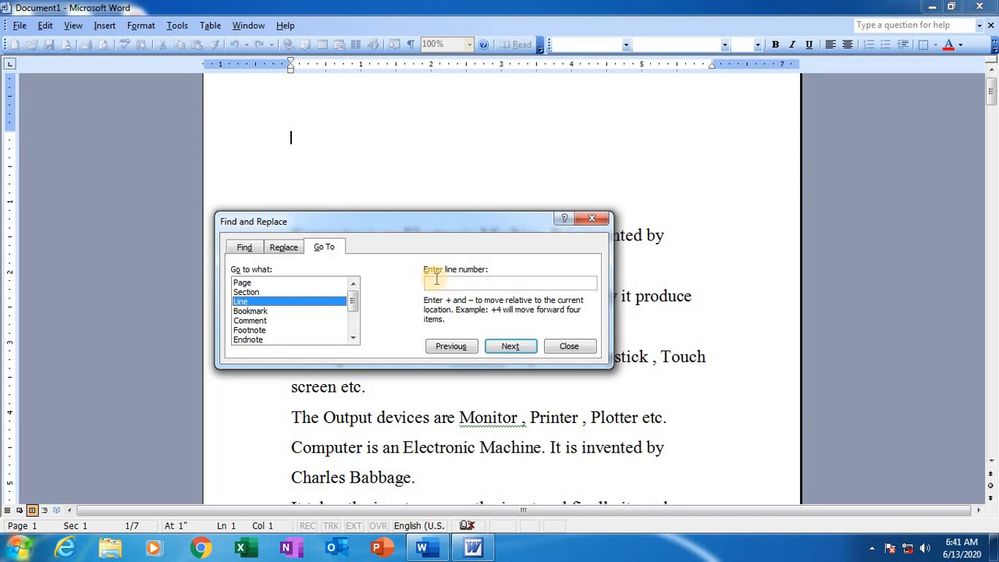
click(436, 281)
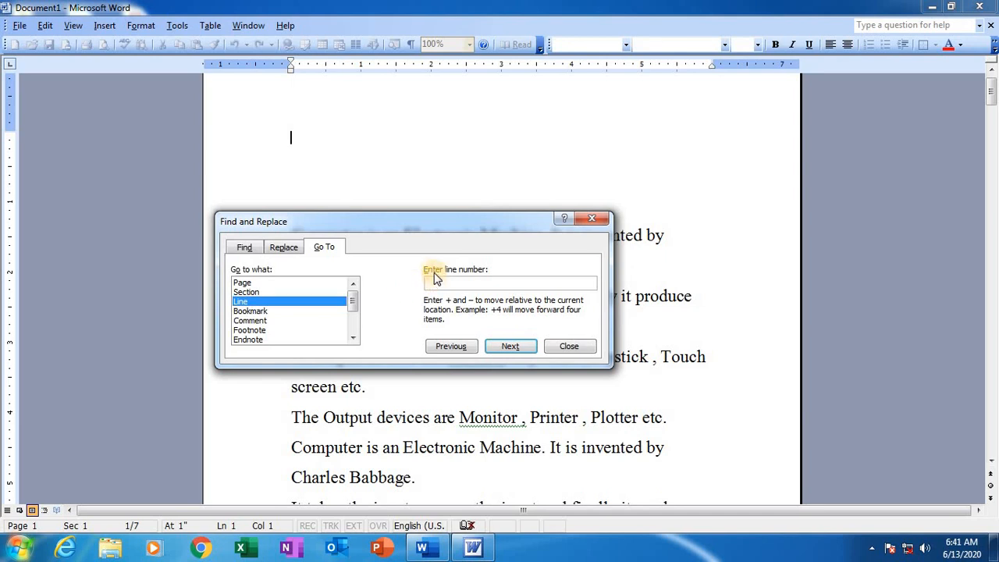
text(10)
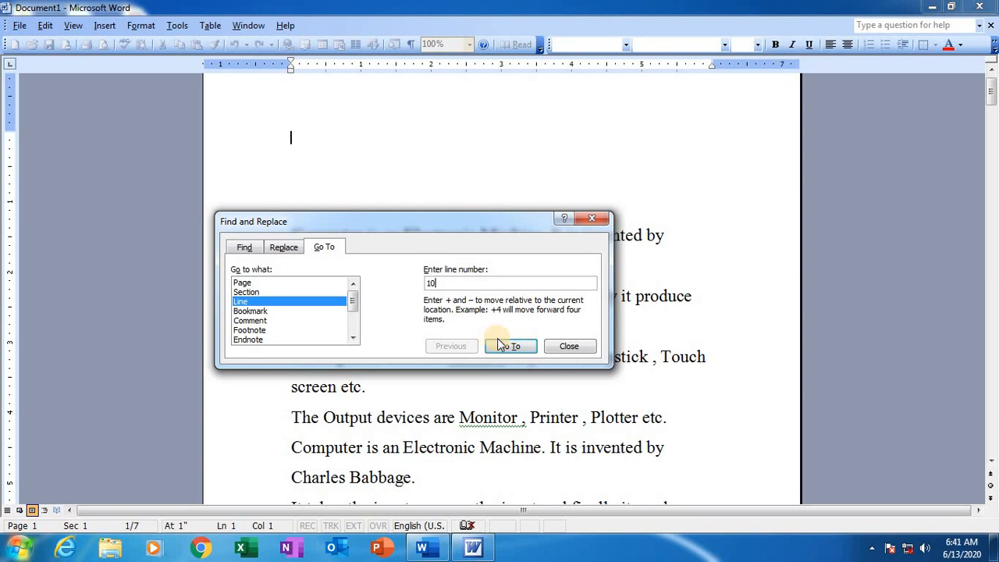
click(501, 346)
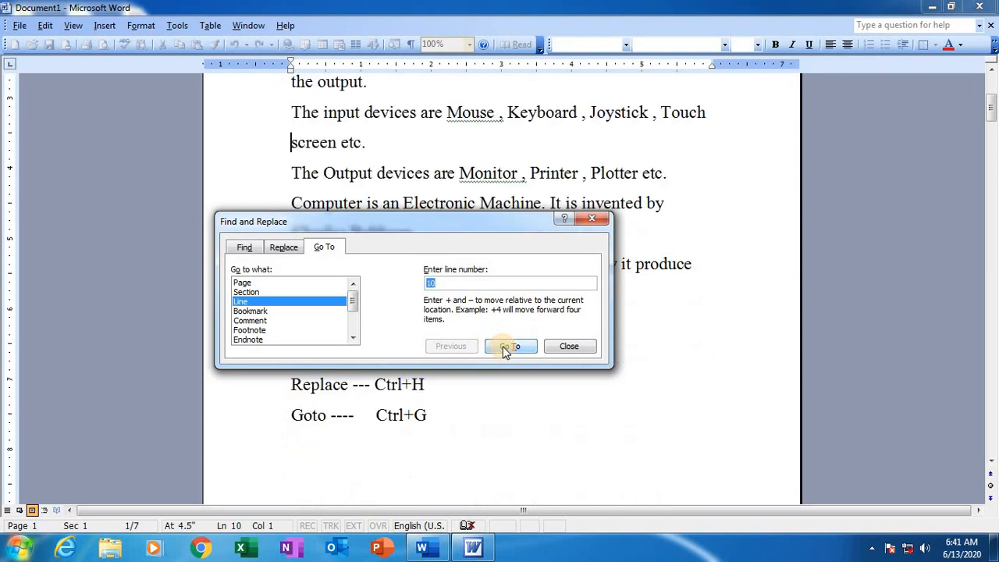
click(592, 219)
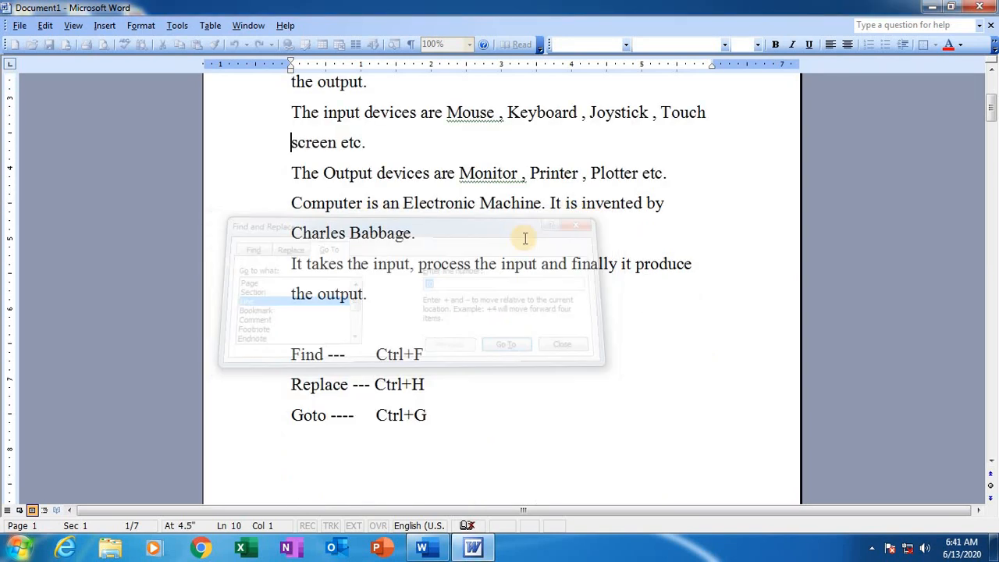
Step: Check the position of line 10 by placing the cursor on the first line and at the start of "screen etc."
scroll(313, 160, up, 1)
scroll(313, 160, up, 2)
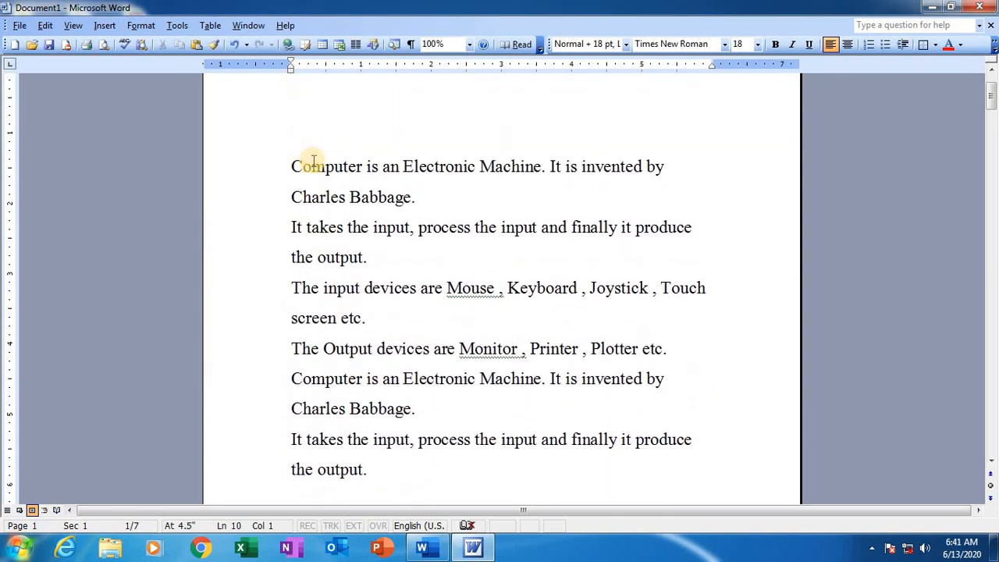
scroll(290, 123, up, 2)
click(290, 123)
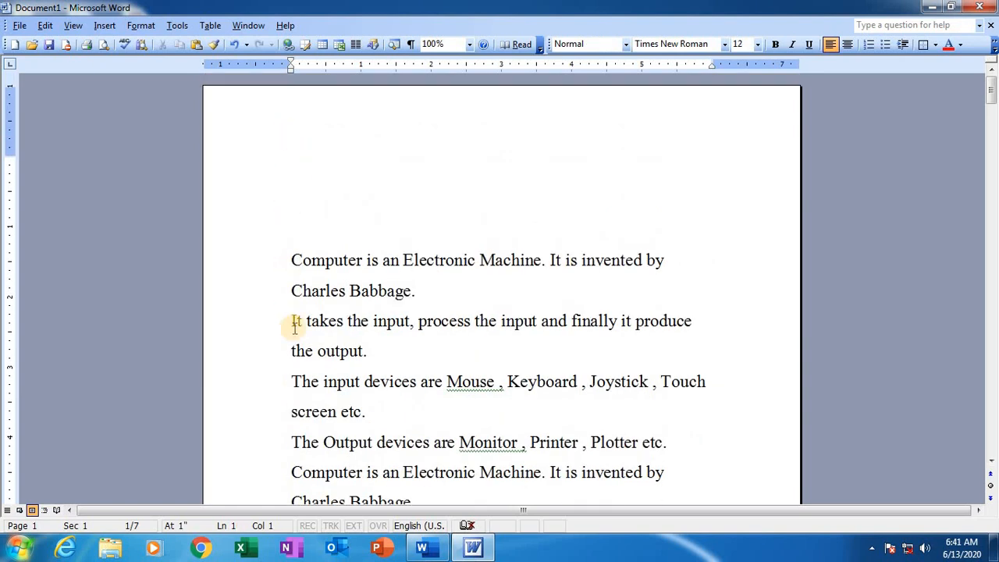
click(292, 419)
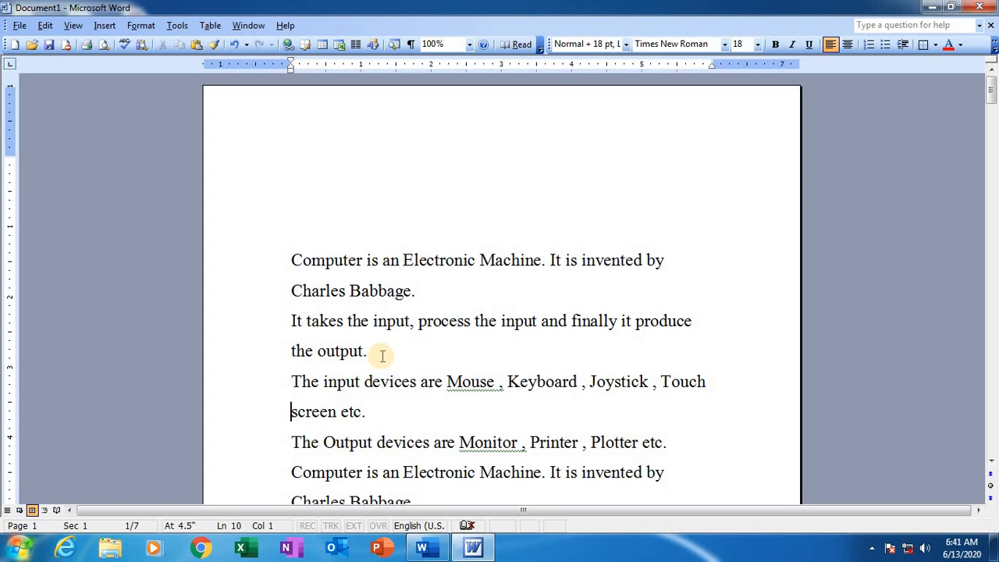
Step: Review the Find, Replace and Goto shortcut list below the text, and switch to the open Document2 window in the newer Word
scroll(383, 353, down, 1)
scroll(382, 348, down, 1)
scroll(393, 315, down, 4)
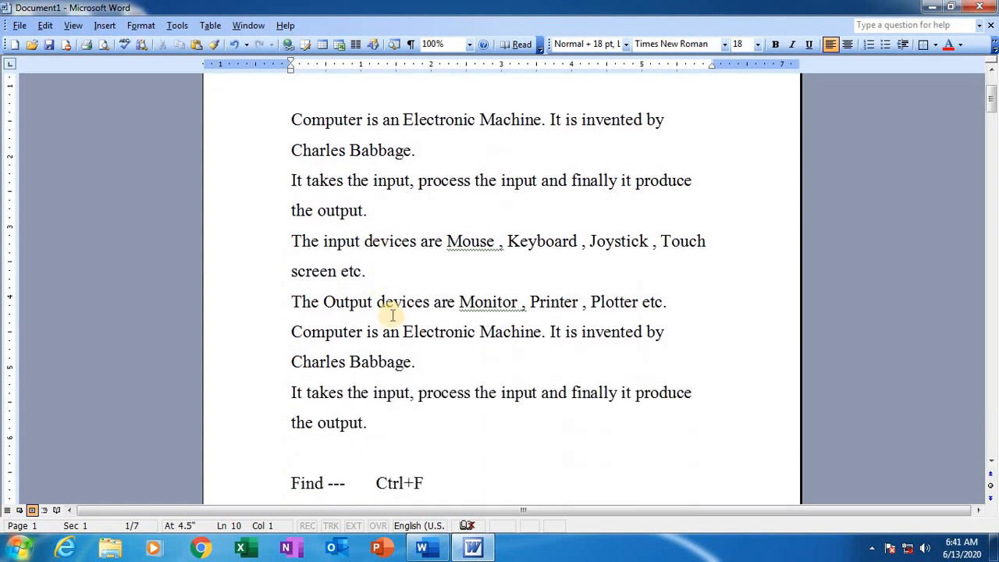
scroll(393, 315, down, 3)
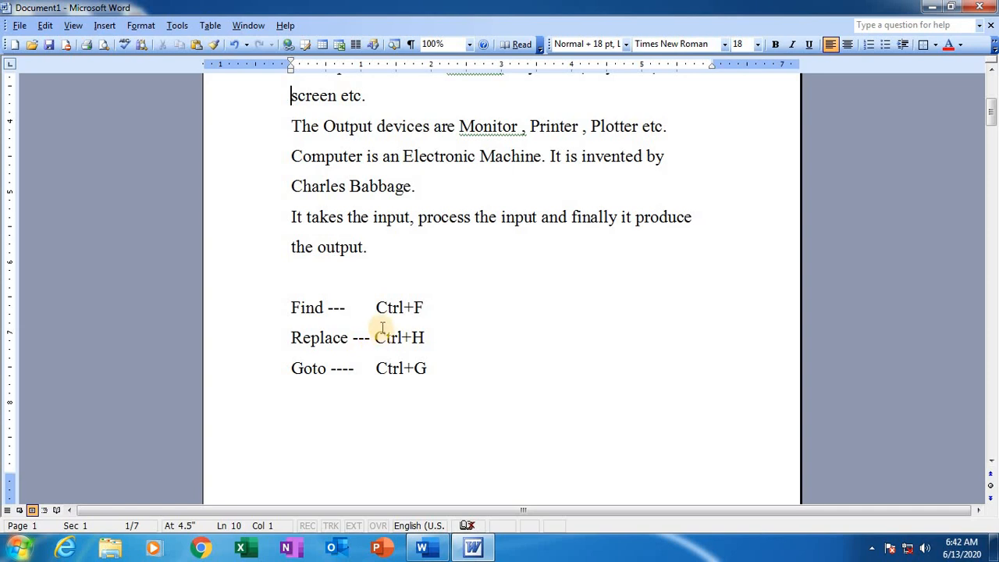
mouse_move(425, 551)
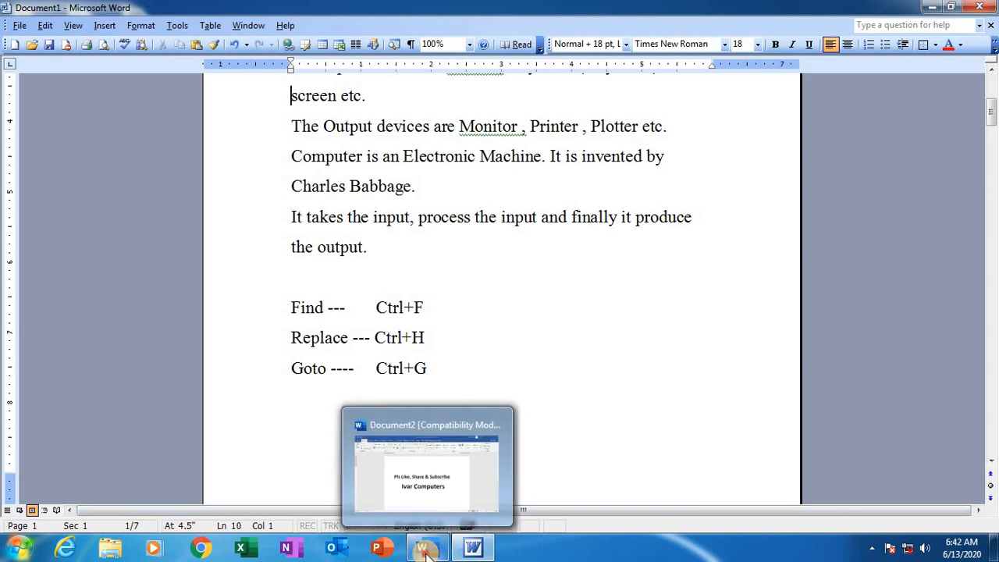
click(433, 468)
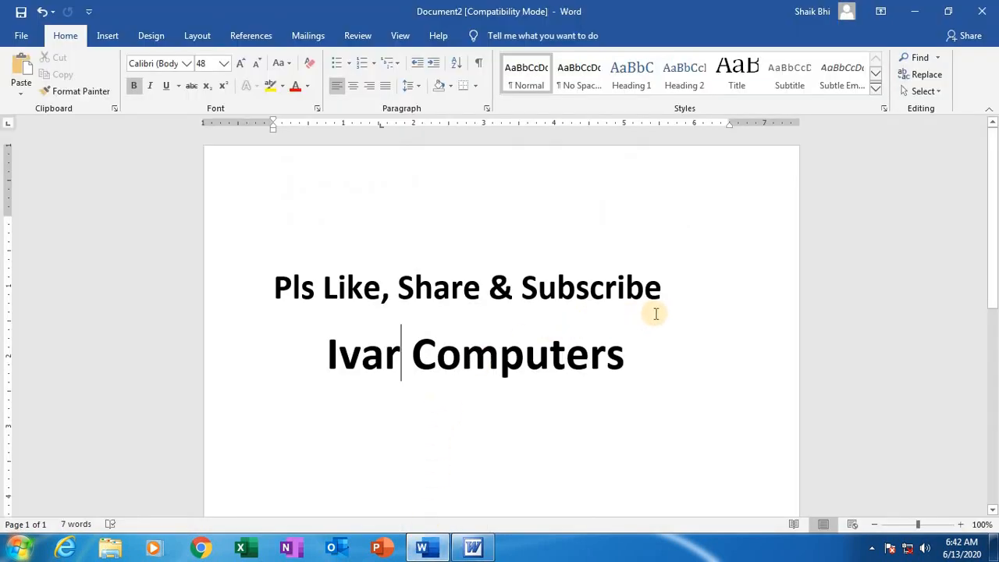